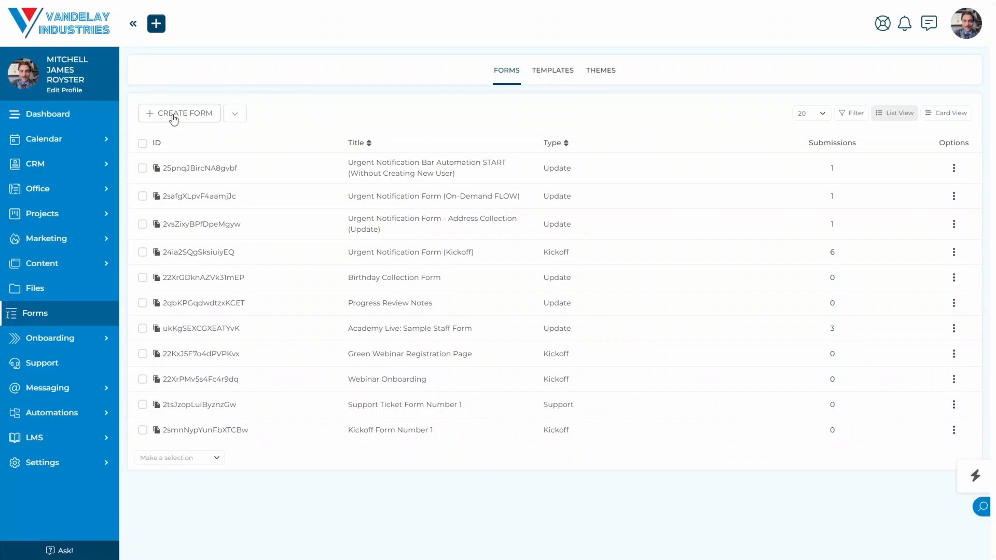
Create a Support form titled "Default Support Form" and set it as the default for Staff Submit
click(235, 115)
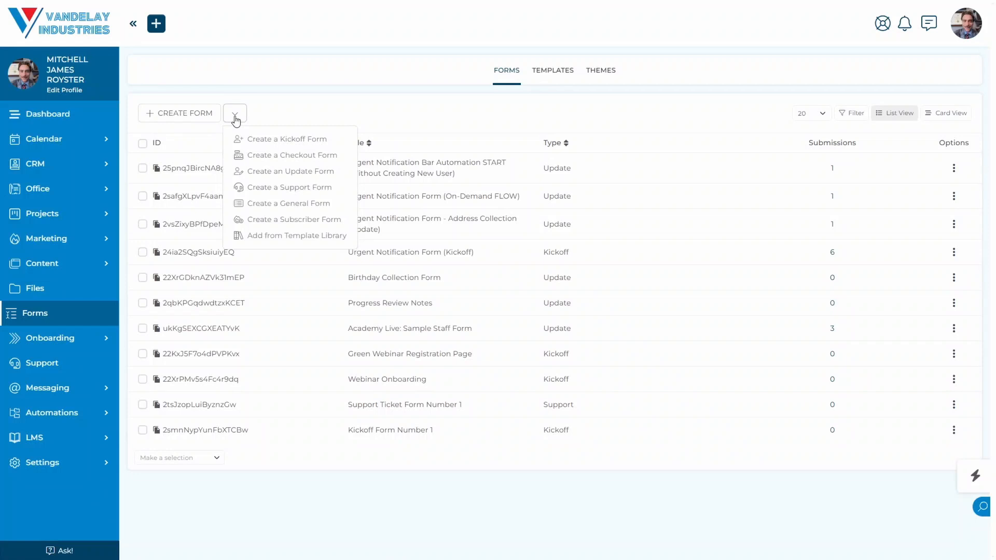
click(289, 189)
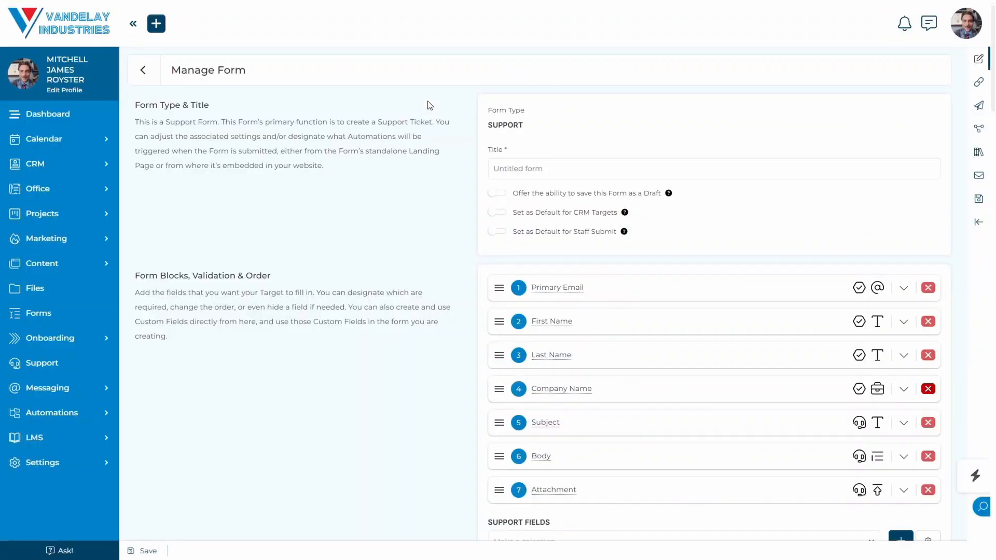
click(522, 168)
text(Def)
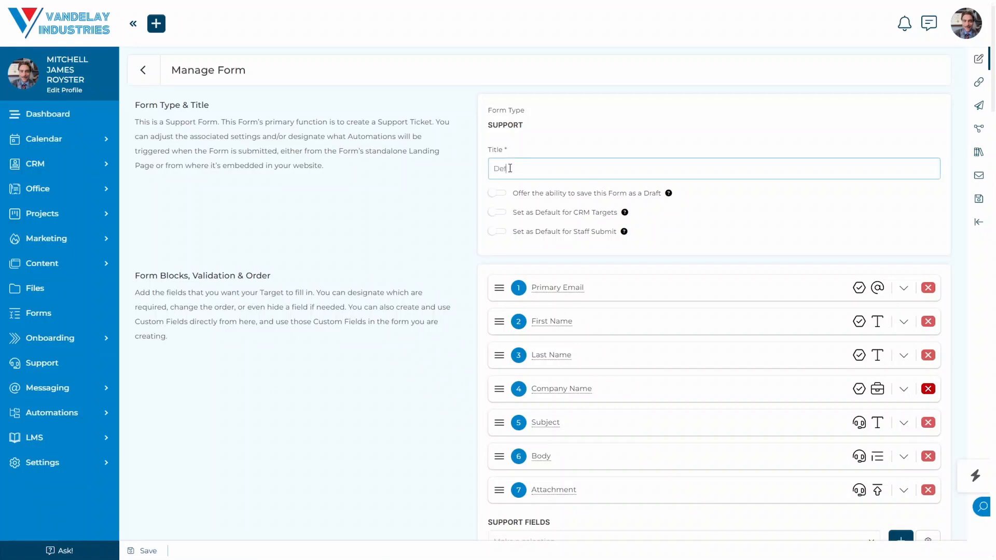
text(ault Support Form)
click(455, 222)
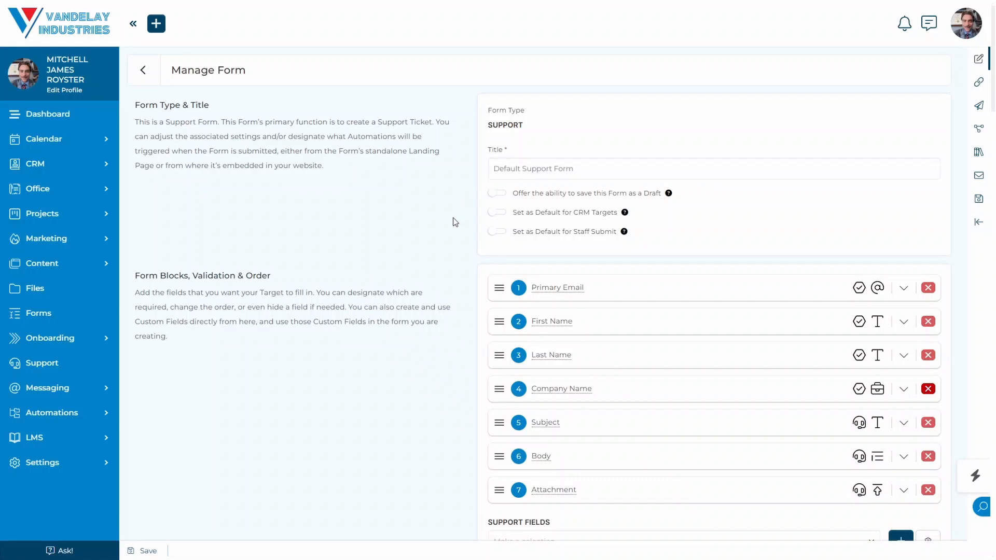
click(502, 232)
Examine which default support fields can be added to the form
scroll(412, 213, down, 5)
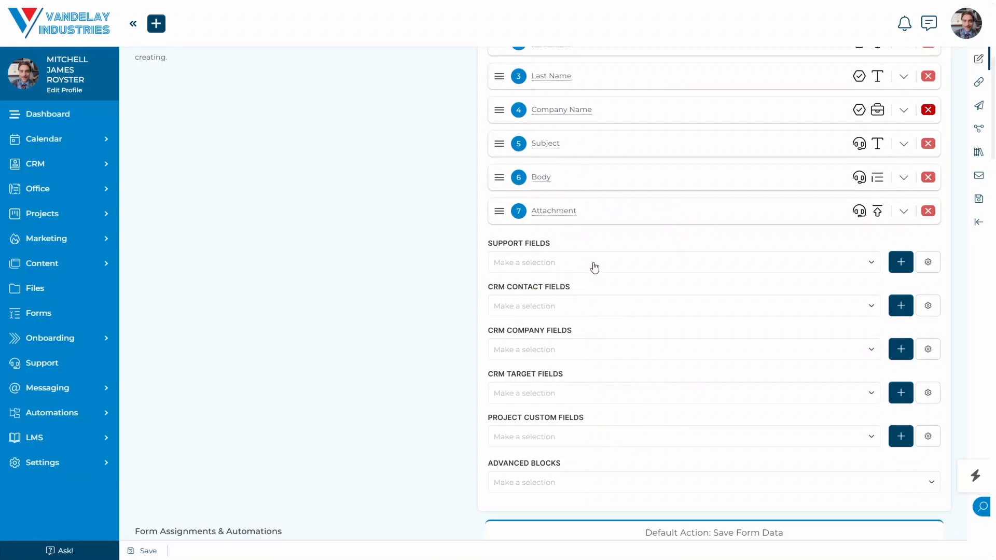
click(595, 263)
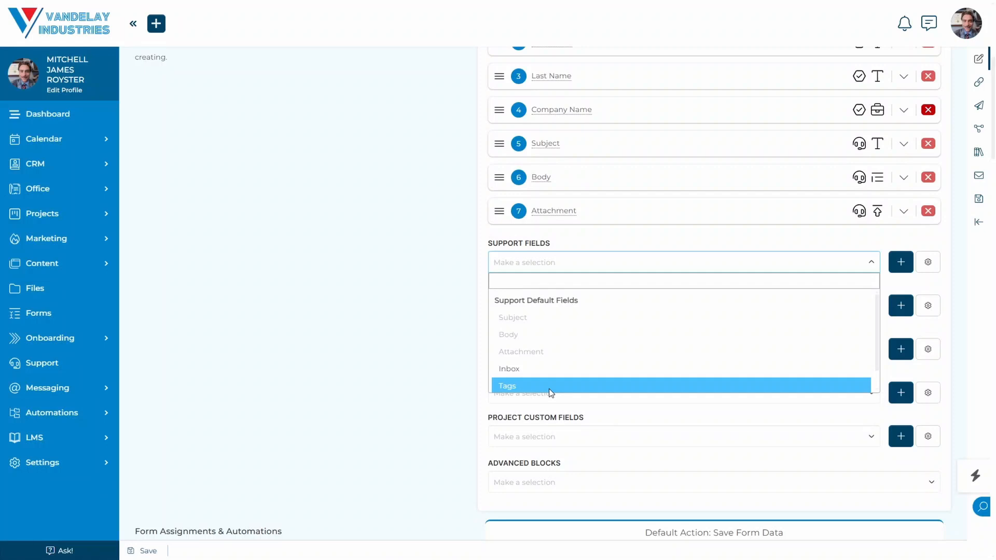
scroll(549, 388, up, 1)
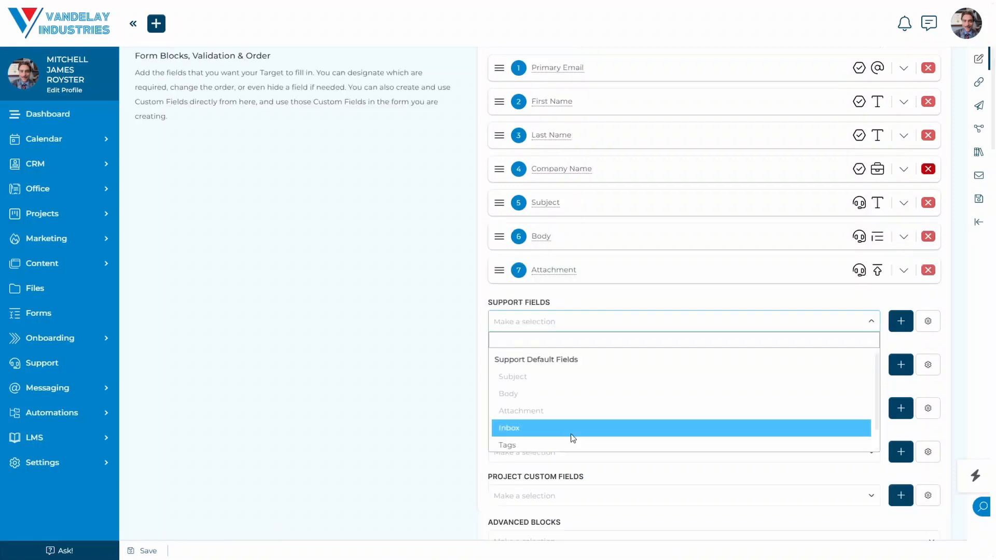
click(415, 399)
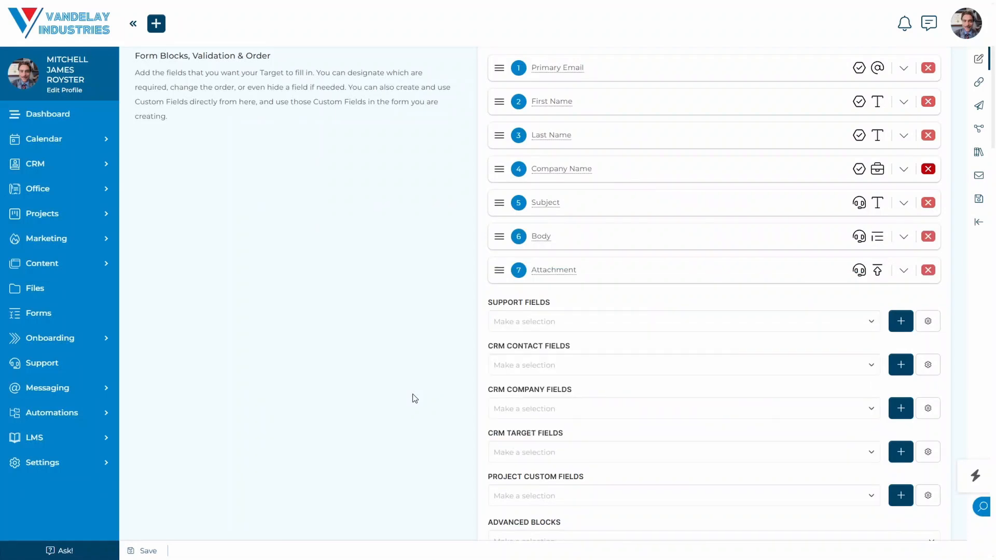
For "Unknown" targets, set the role to Client and choose the signed-in staff member as coordinator
scroll(415, 398, down, 6)
scroll(430, 374, down, 1)
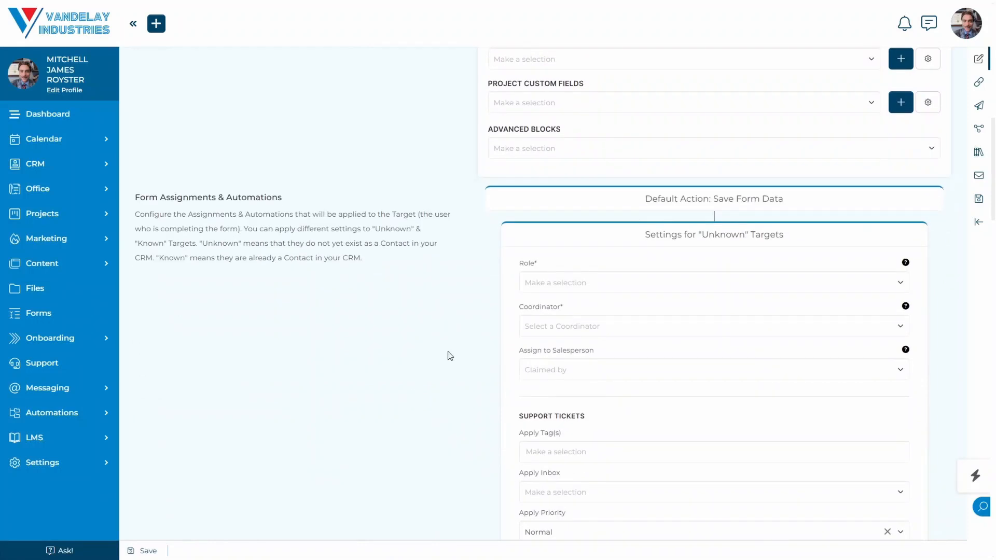
click(588, 283)
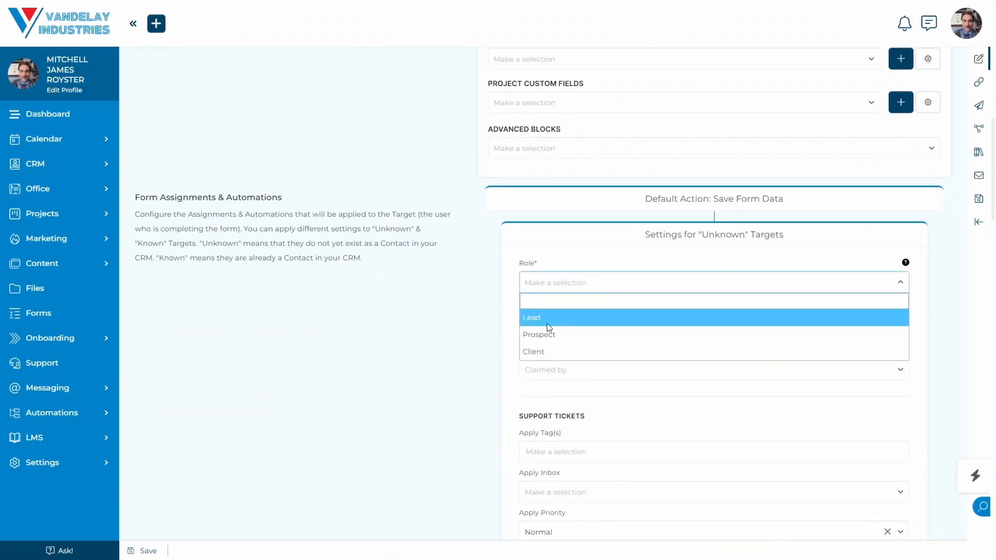
click(538, 351)
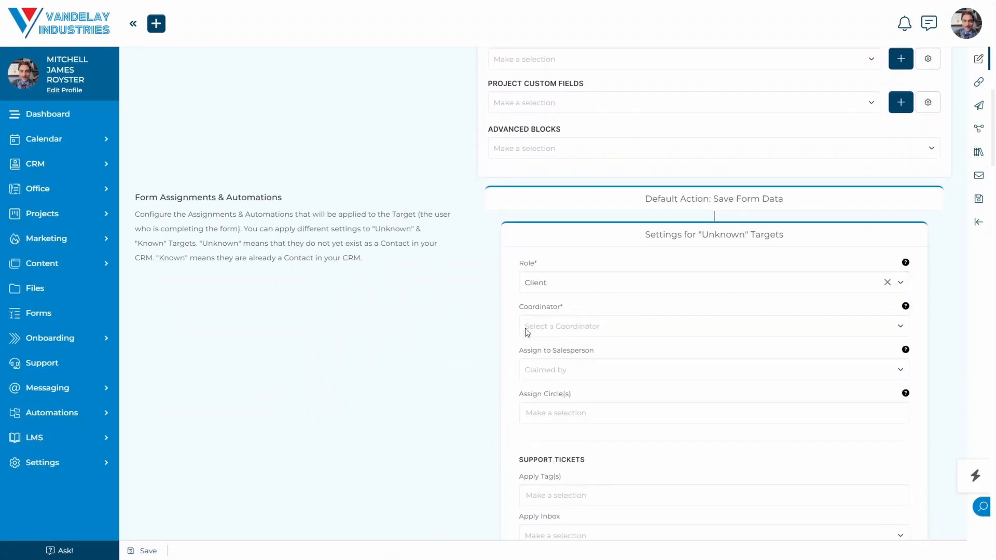
click(551, 327)
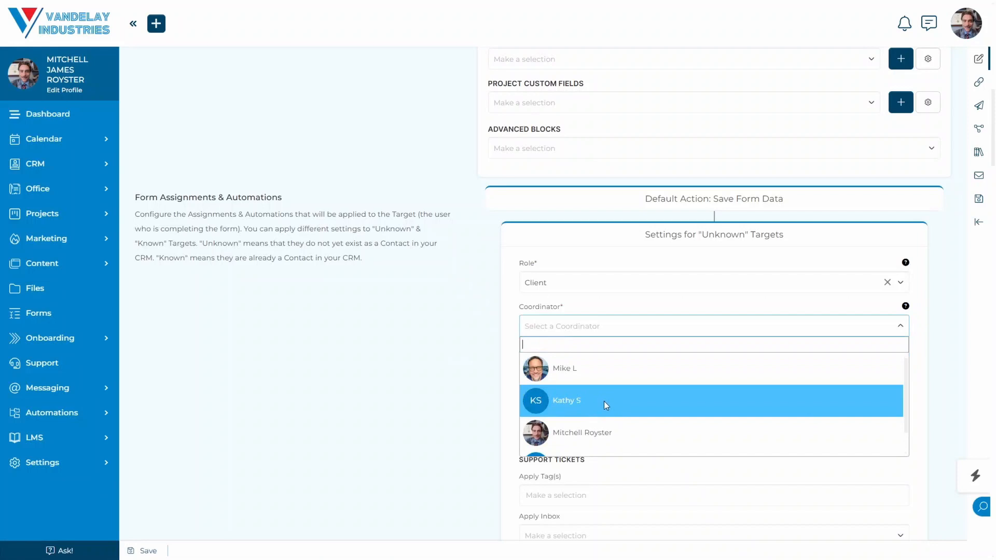
click(596, 431)
Examine the tag, inbox and priority options that the form can apply to support tickets from "Unknown" targets
scroll(466, 342, down, 3)
scroll(466, 342, down, 2)
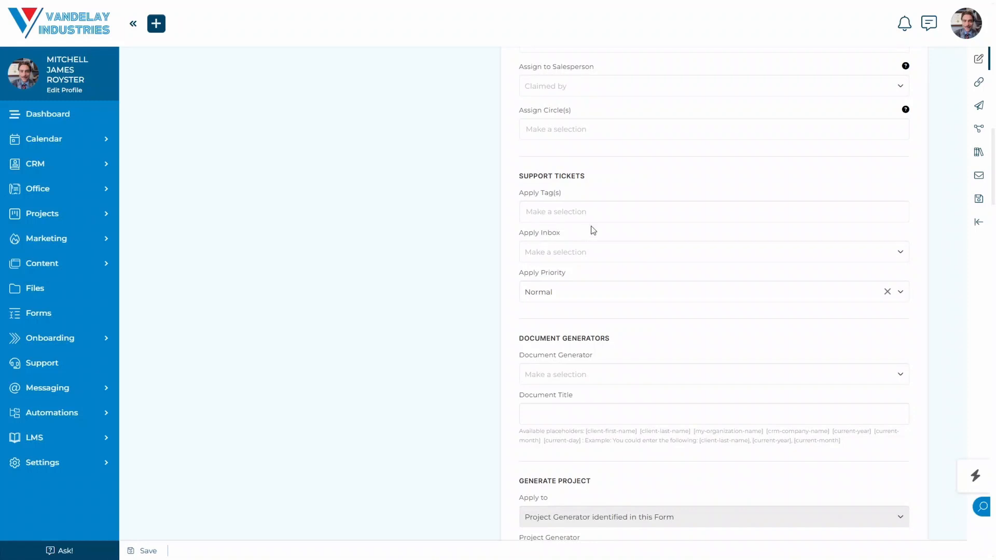
click(562, 258)
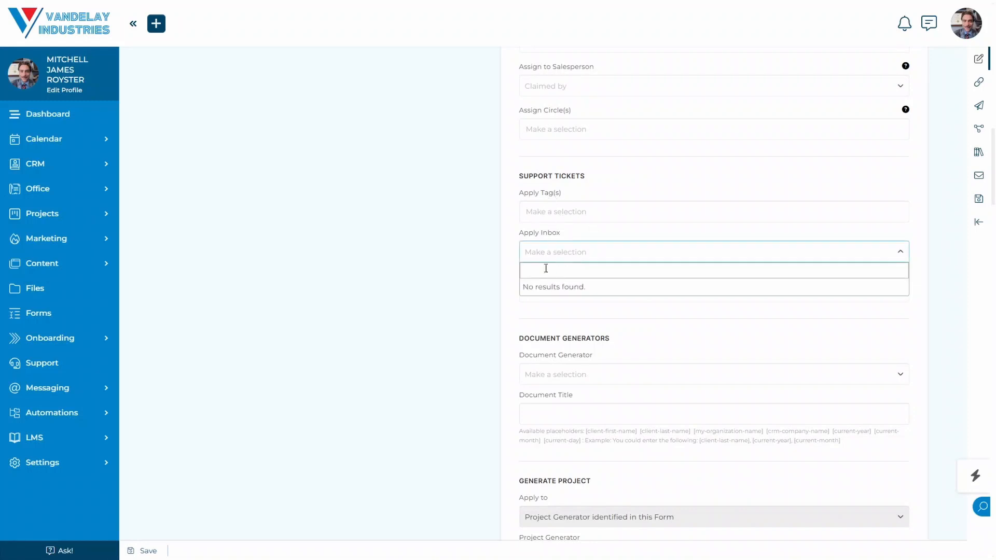
click(570, 213)
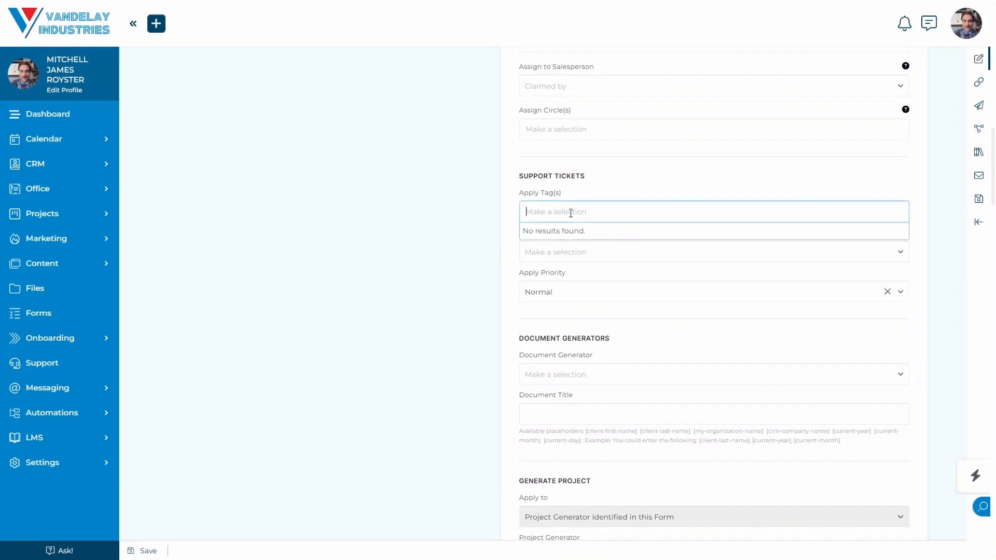
click(451, 258)
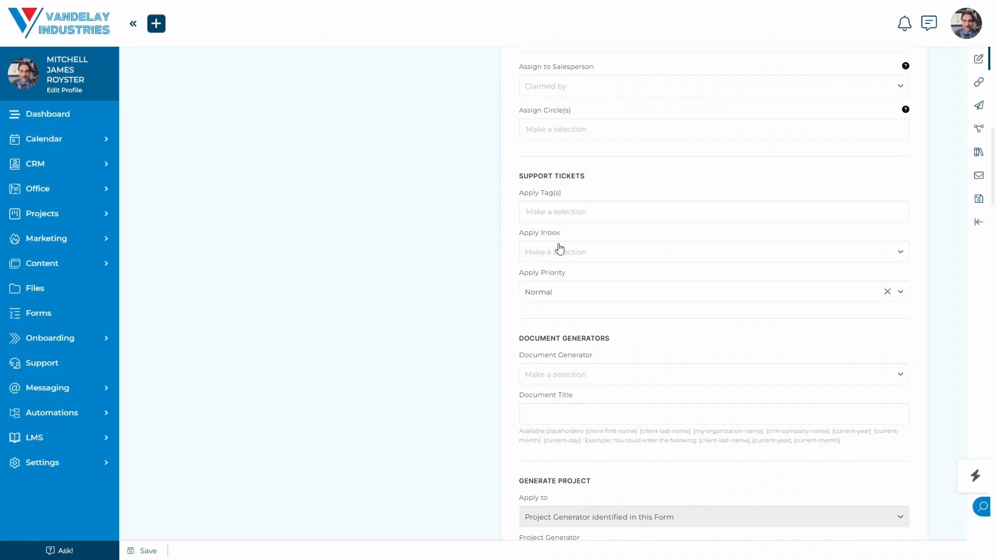
click(589, 217)
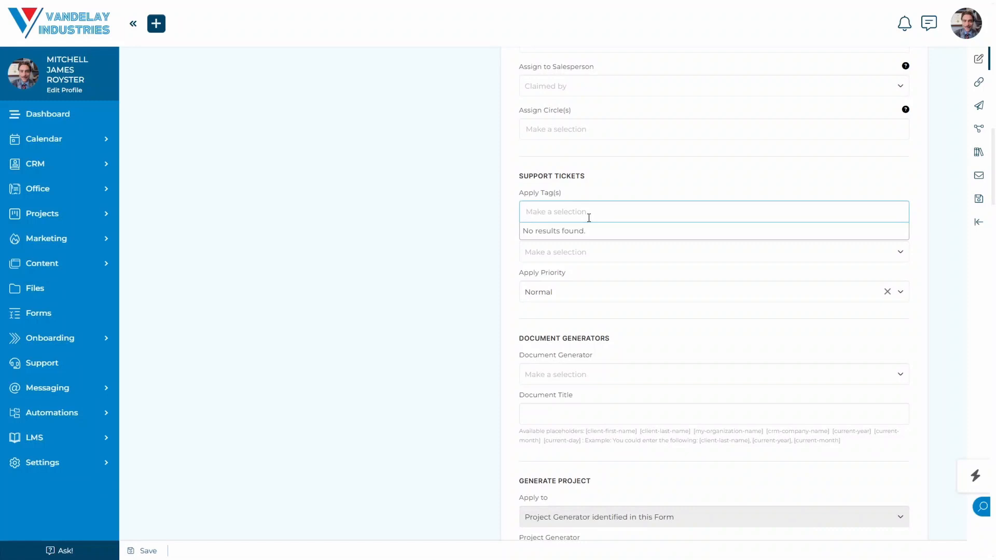
click(465, 300)
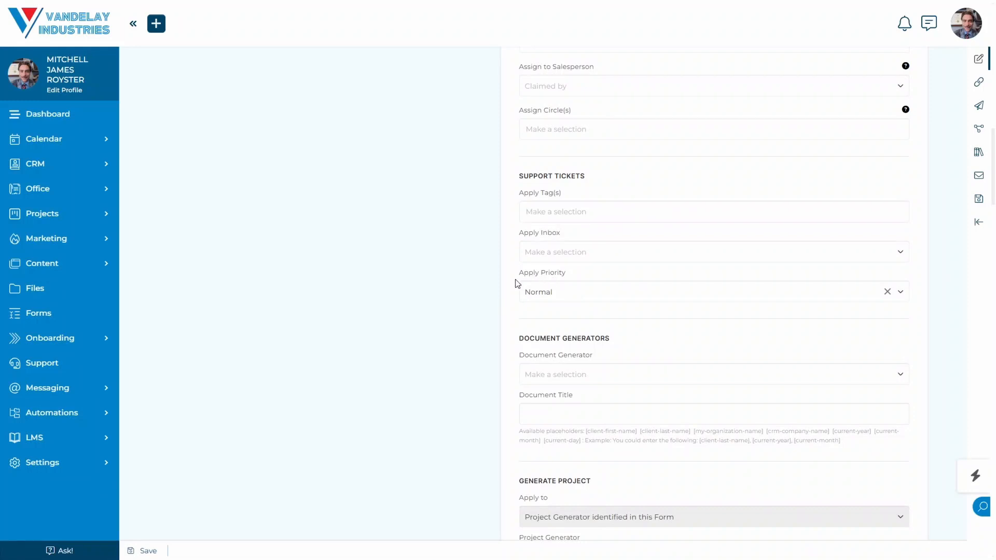
click(577, 296)
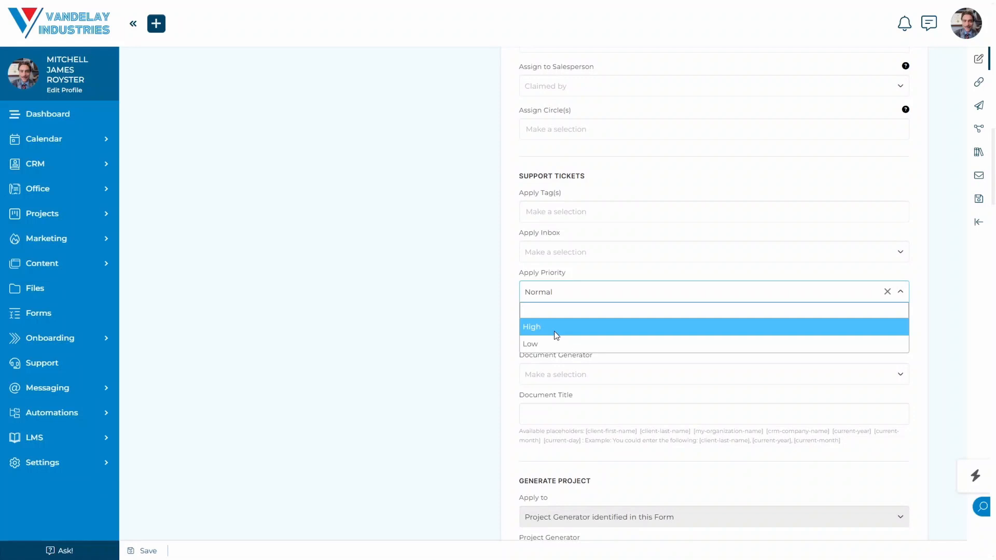
scroll(586, 292, down, 1)
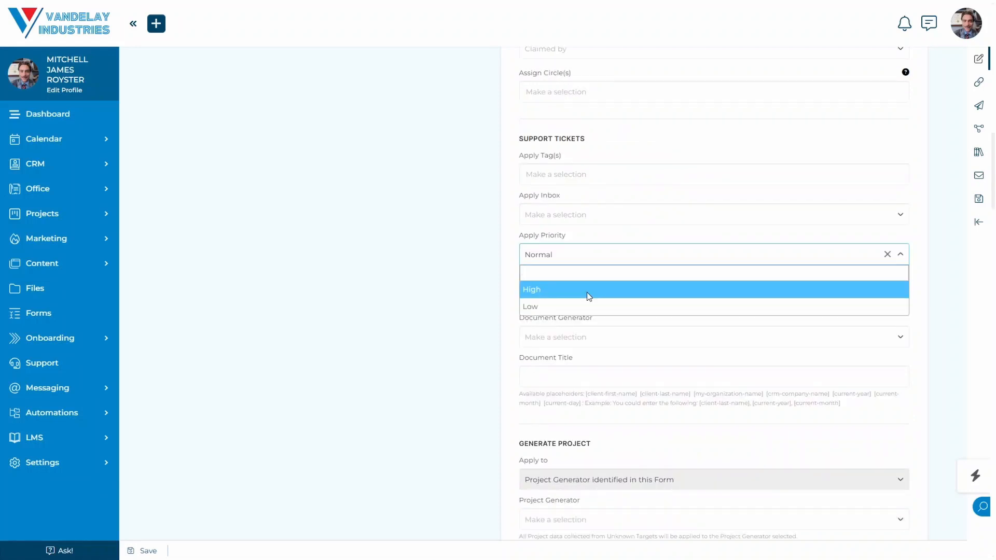
click(448, 318)
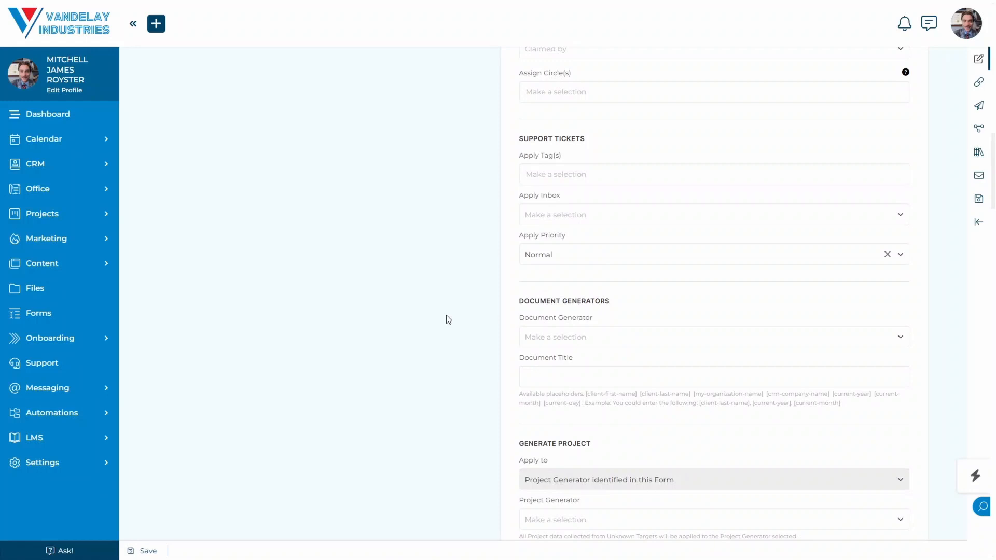
Save the support form and accept overwriting the existing default support form settings
scroll(448, 319, down, 2)
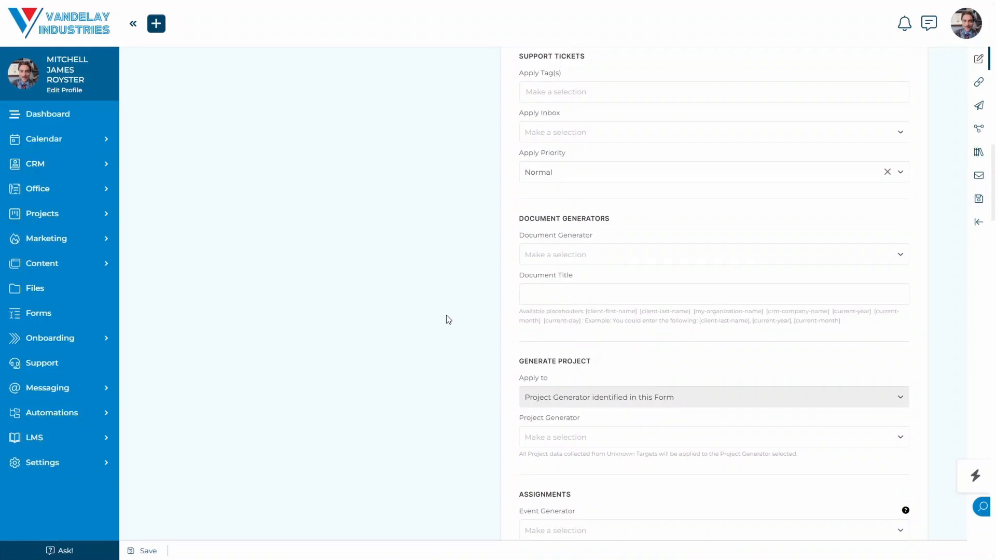
scroll(449, 320, down, 1)
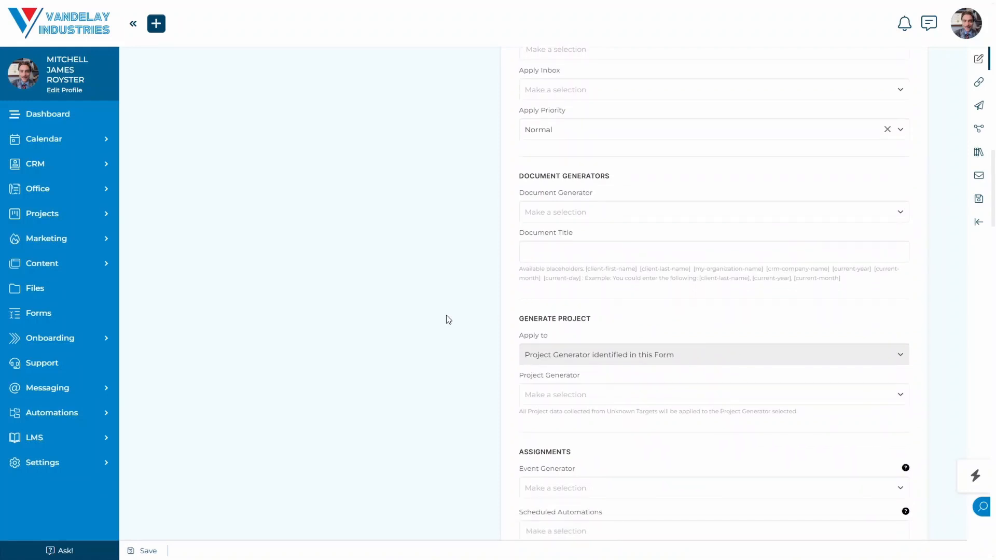
scroll(449, 319, down, 1)
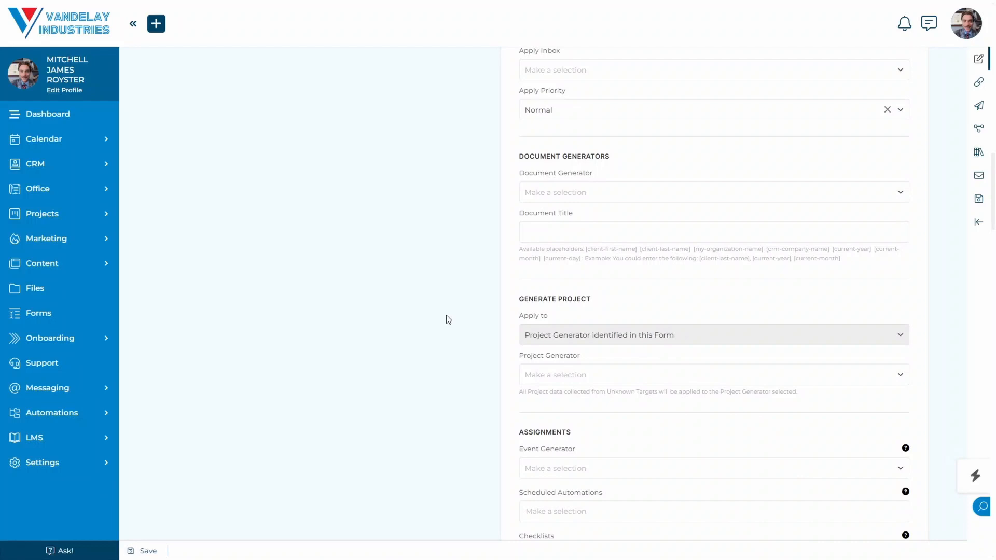
scroll(449, 319, down, 4)
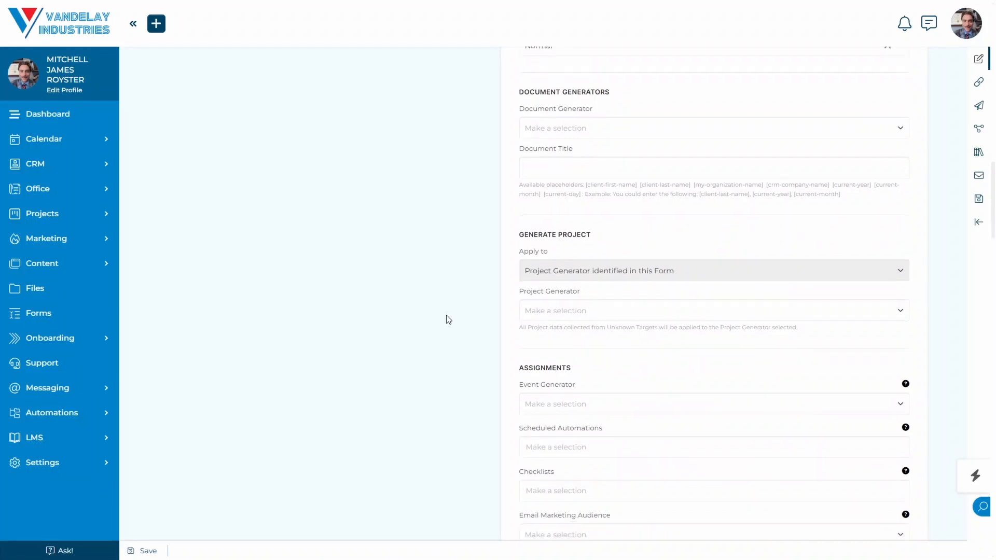
scroll(449, 320, down, 2)
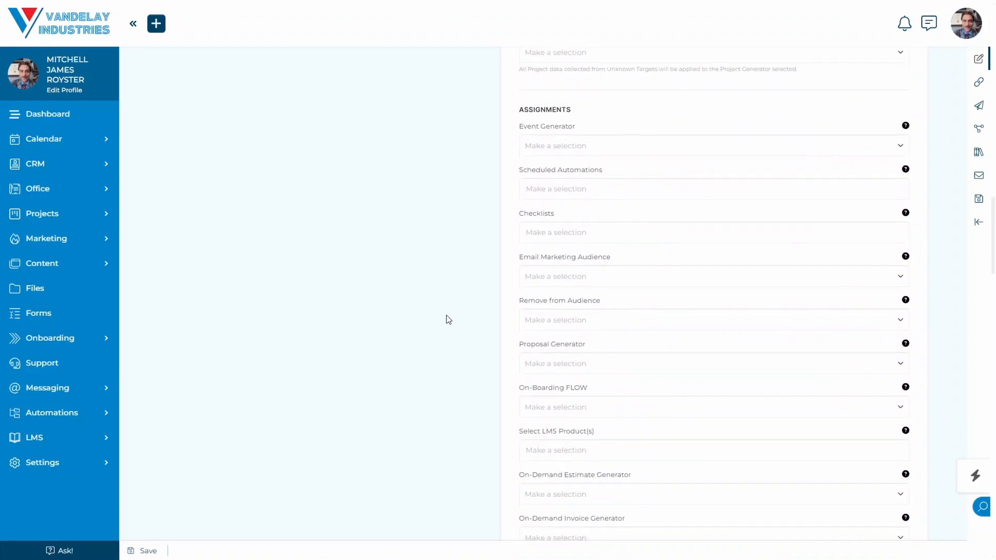
scroll(449, 319, down, 2)
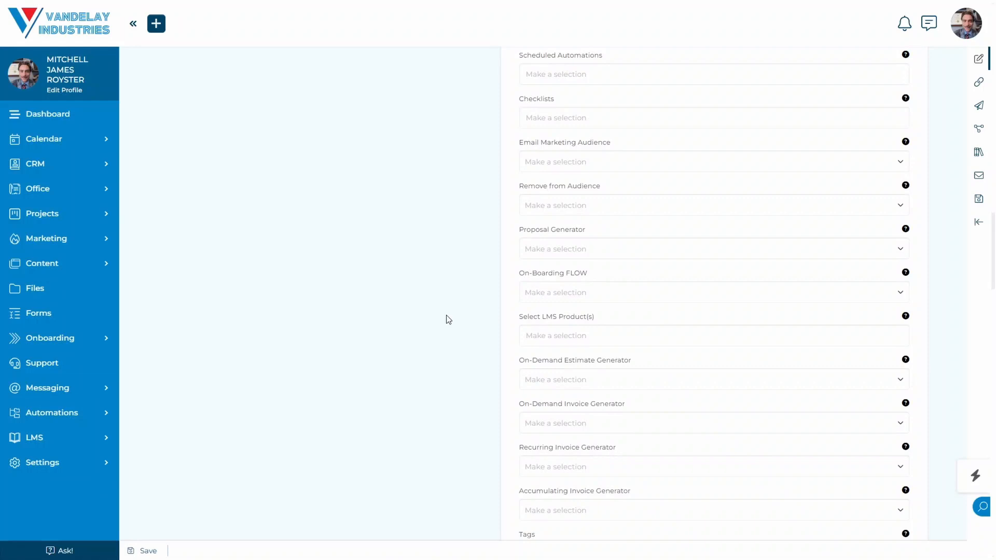
click(149, 548)
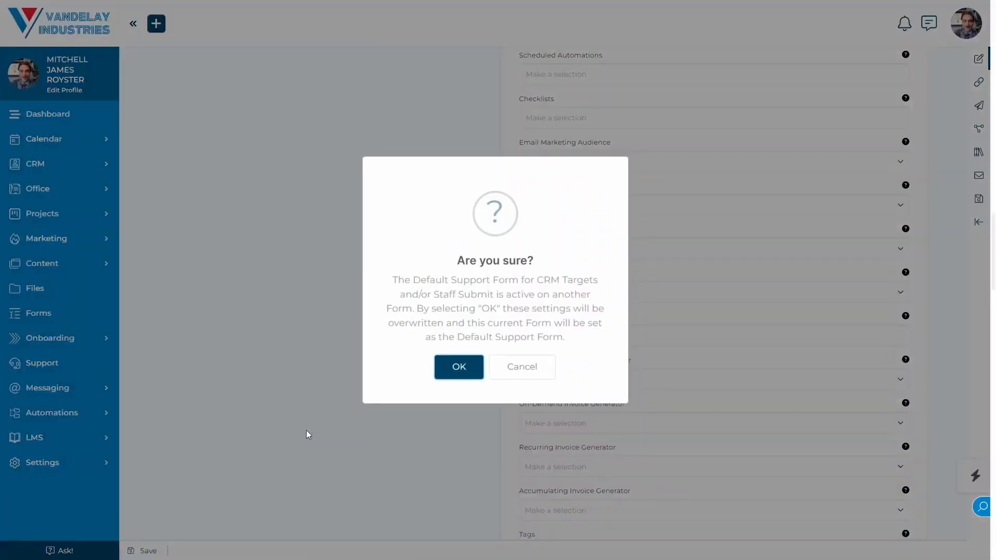
click(456, 373)
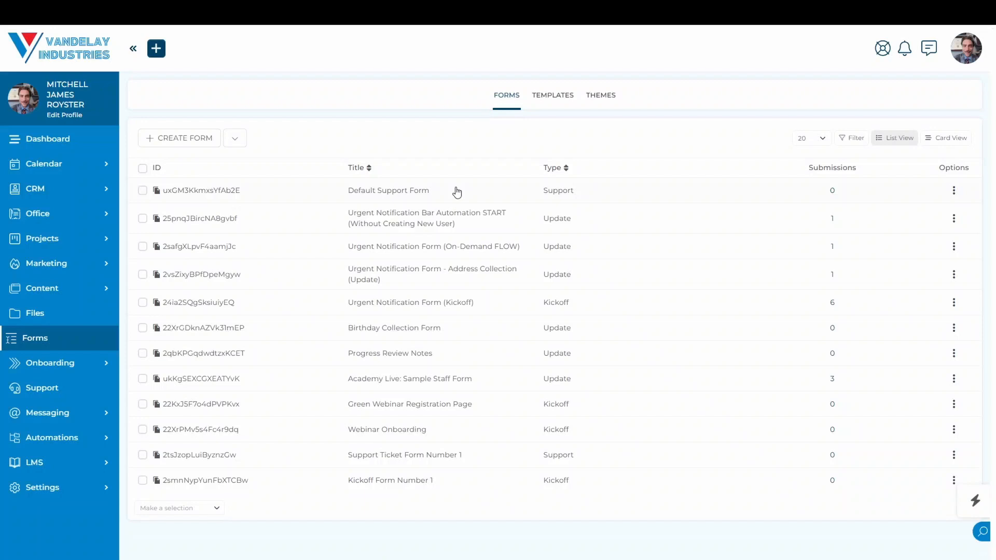
Go to the Support area and review the Mine, Assigned and Closed ticket lists
click(90, 391)
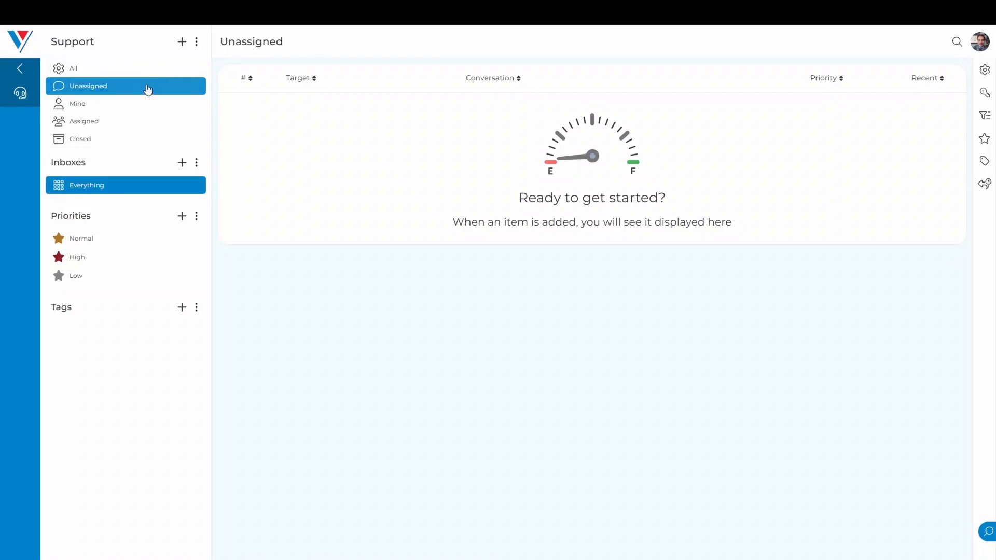
click(97, 110)
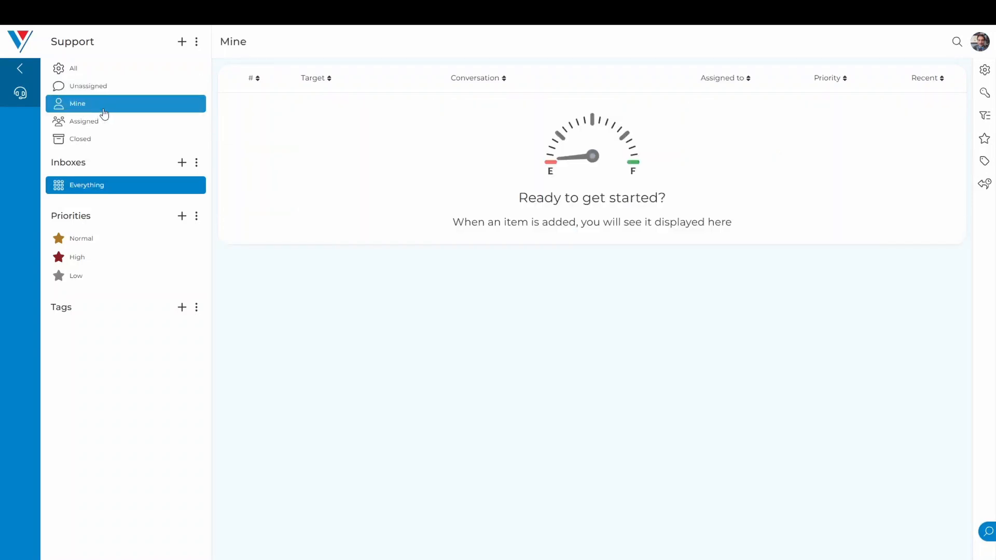
click(124, 130)
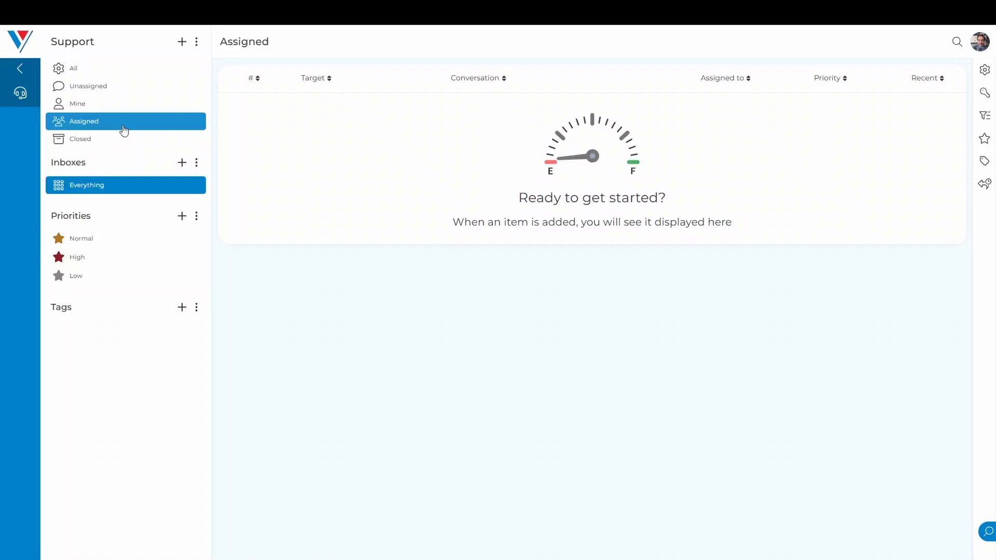
click(124, 142)
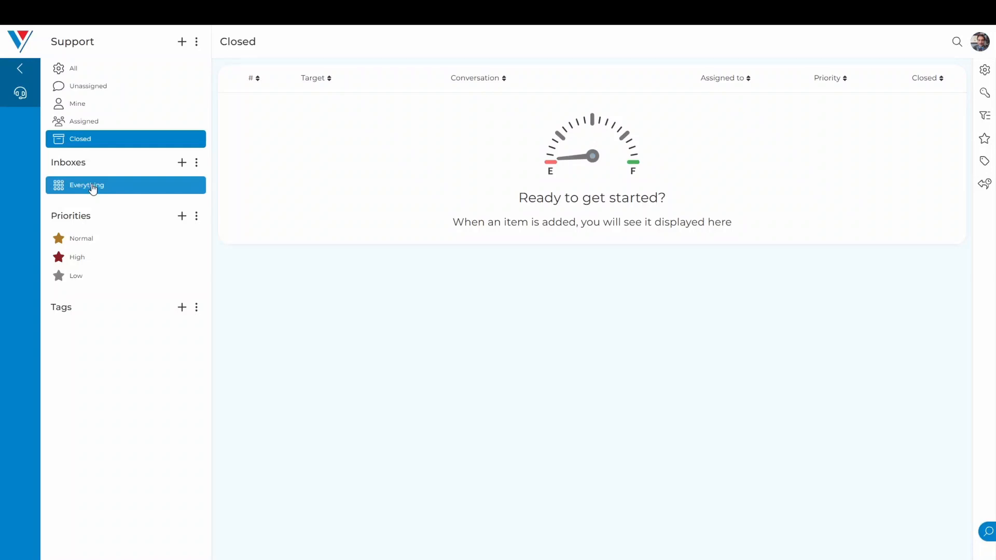
Create an inbox named "Website Design" with the funnel-with-list icon and save it
click(183, 165)
click(755, 117)
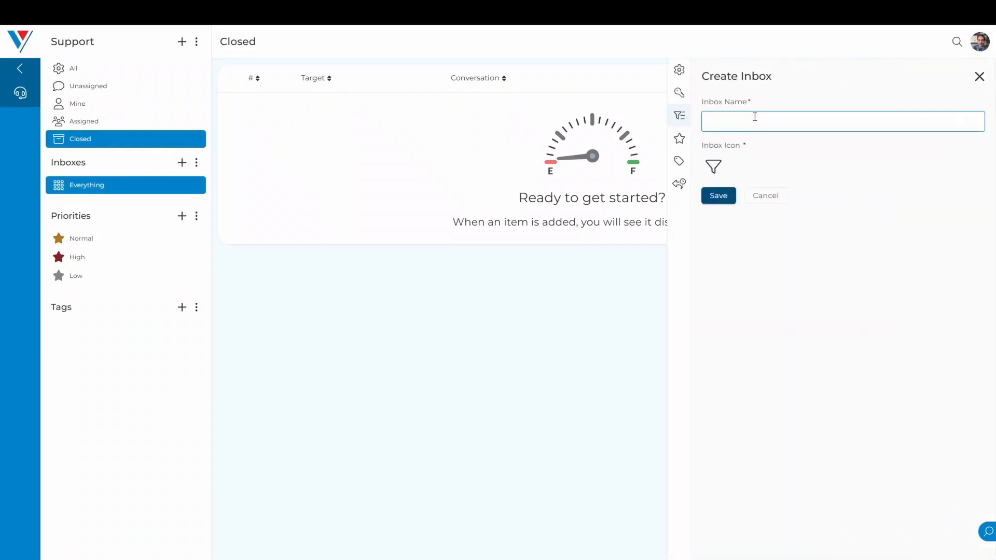
text(Website De)
text(sgu)
text(ign)
text(ign)
click(713, 166)
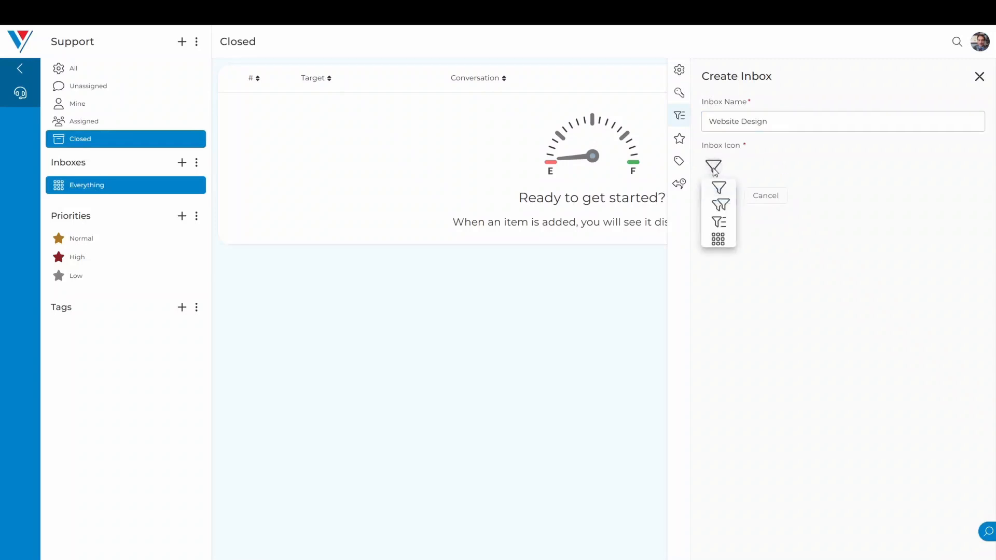
click(719, 222)
click(724, 200)
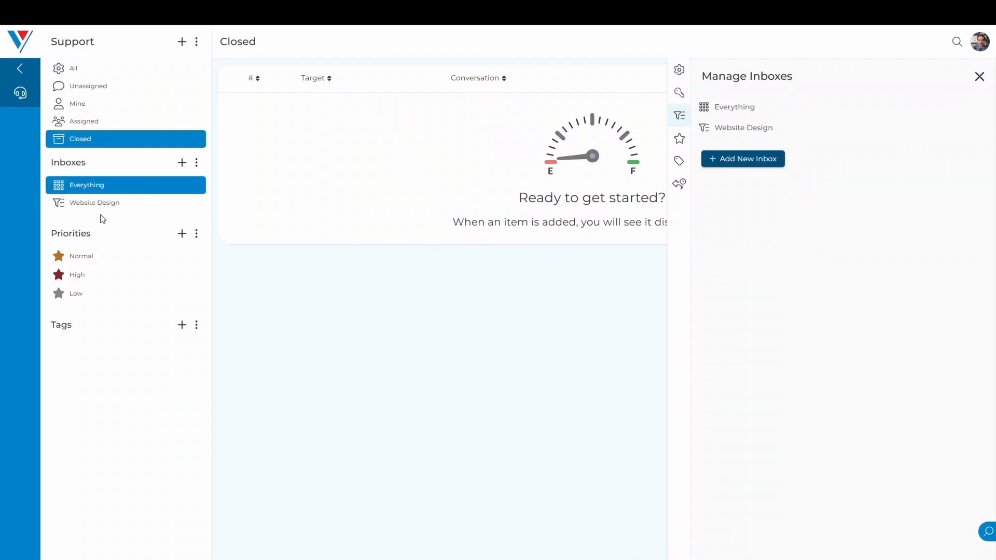
mouse_move(768, 127)
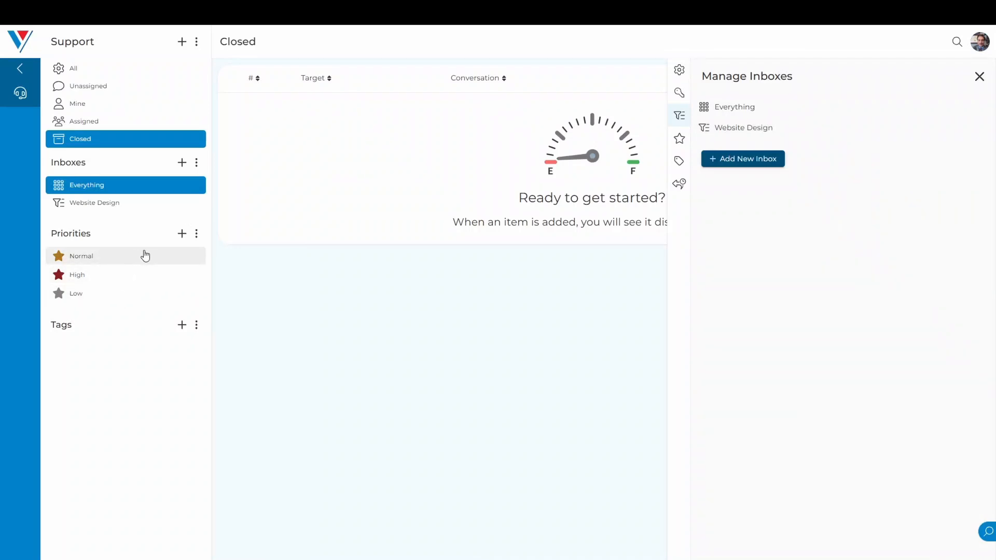
Create a priority named "Urgent" with the dark red colour #700808 and save it
click(183, 234)
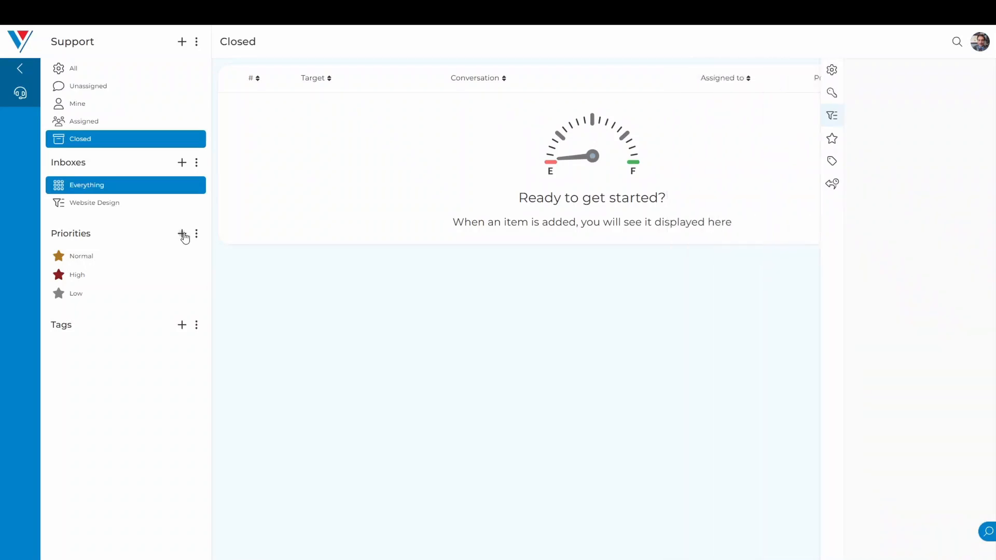
click(743, 116)
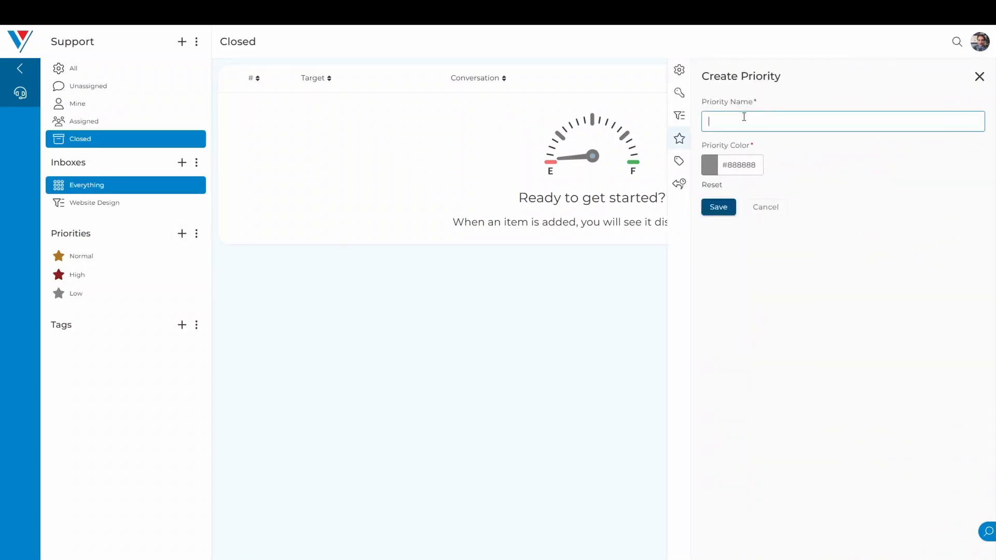
text(Urgent)
click(745, 165)
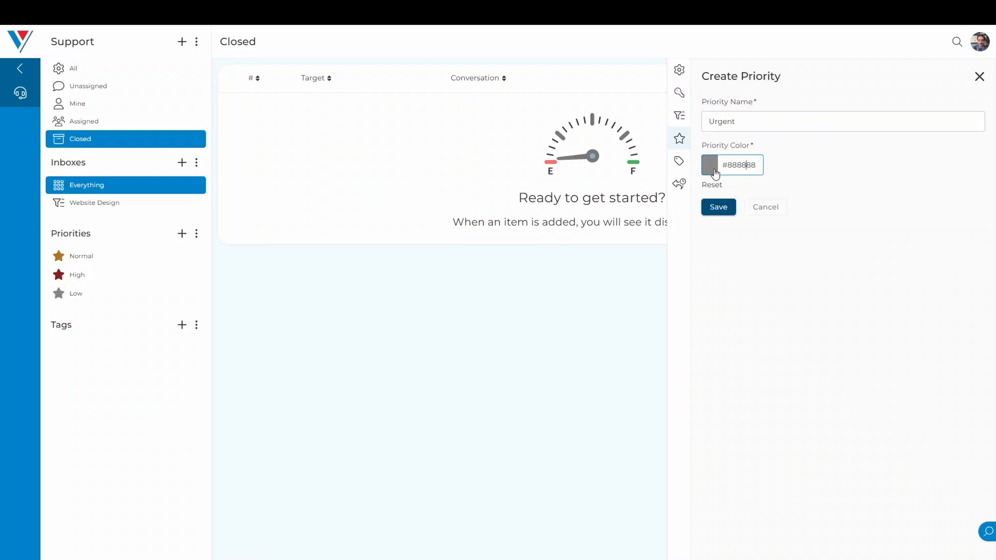
click(715, 171)
click(842, 231)
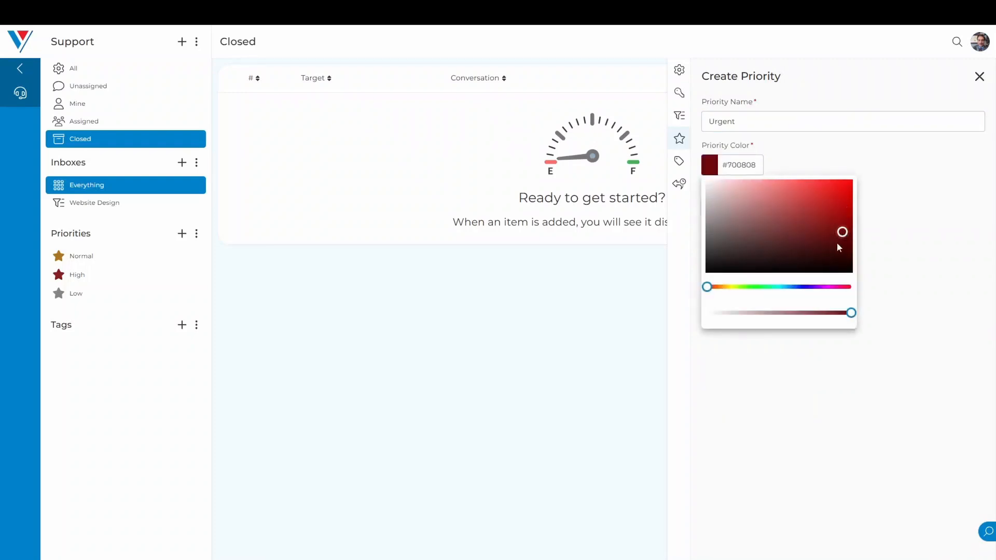
click(929, 250)
click(712, 210)
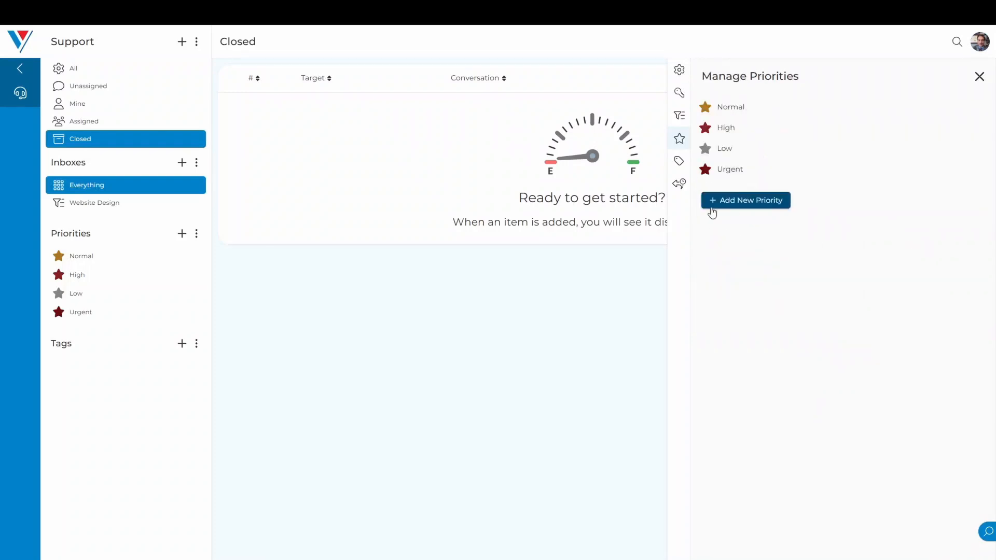
Reorder the priorities to High, Low, Urgent, Normal, and open the Low priority's details and save them as they are
drag(738, 175, 761, 104)
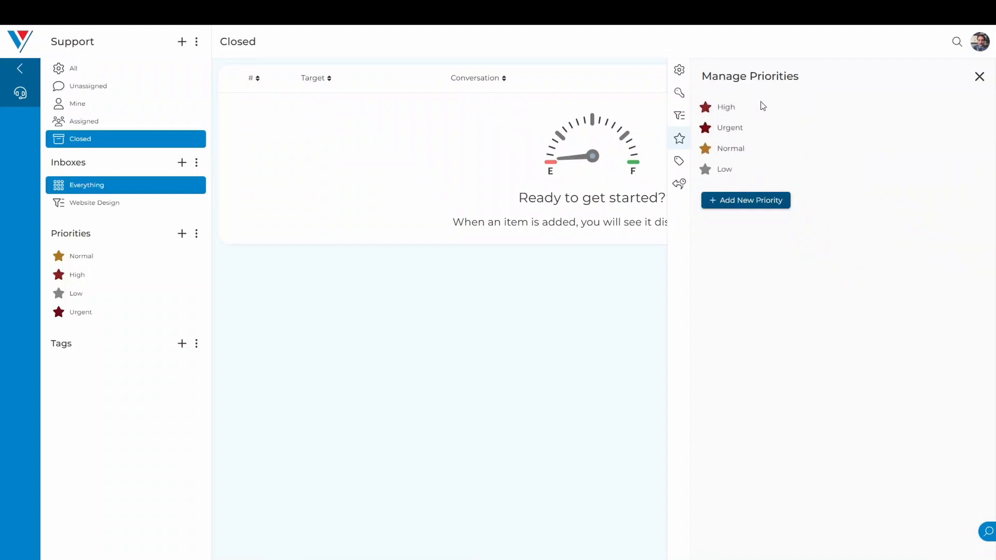
drag(752, 176, 764, 141)
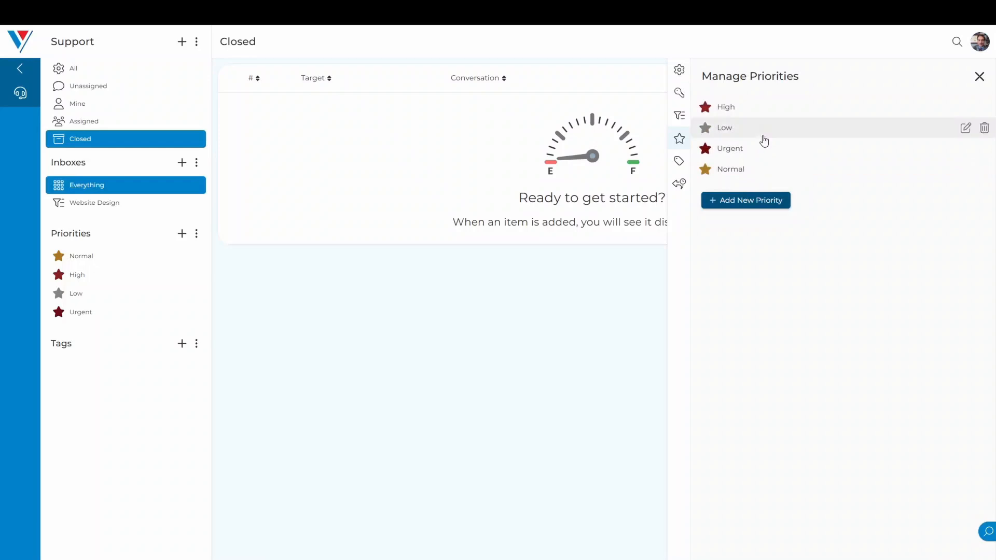
click(965, 128)
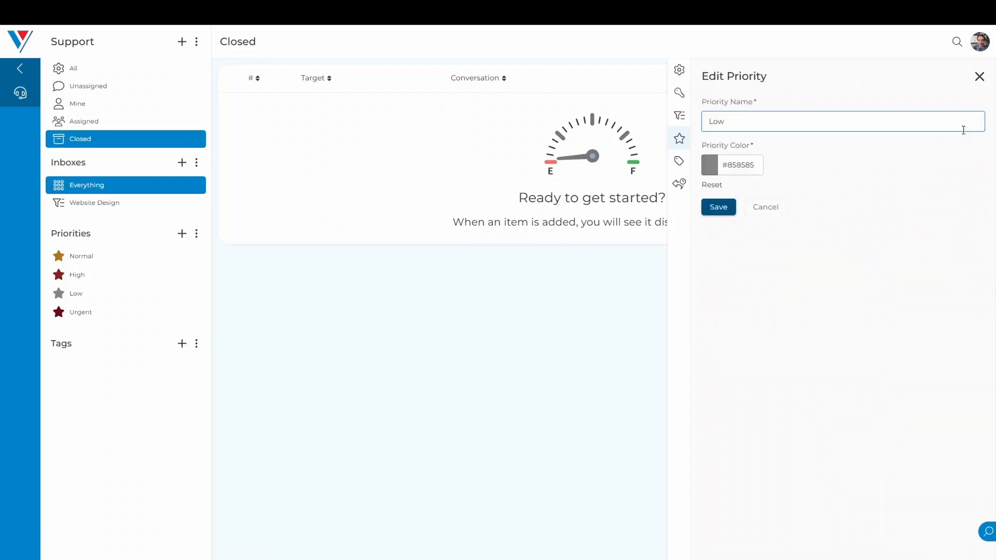
drag(740, 122, 708, 121)
click(717, 207)
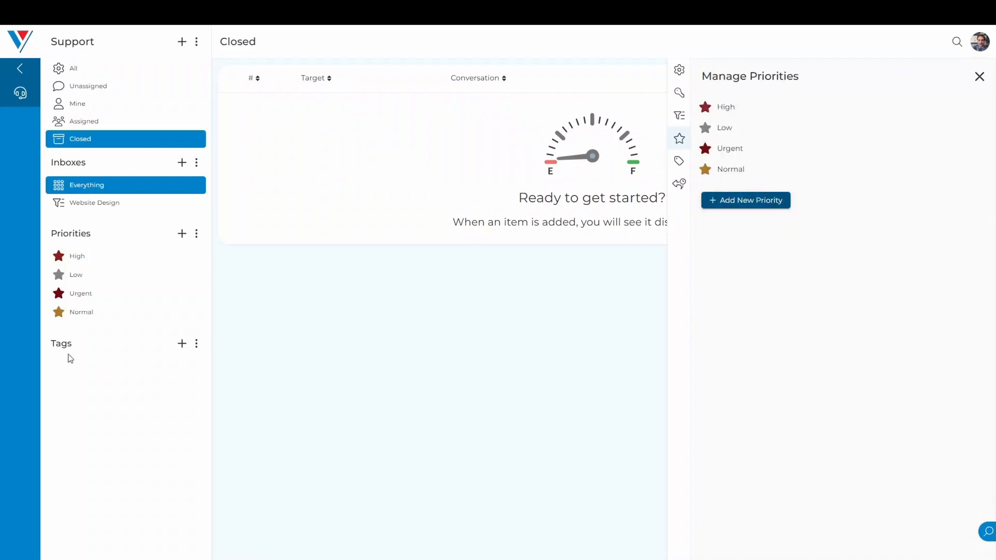
Create a tag named "hero section (websites)" with the default colour and save it
click(182, 344)
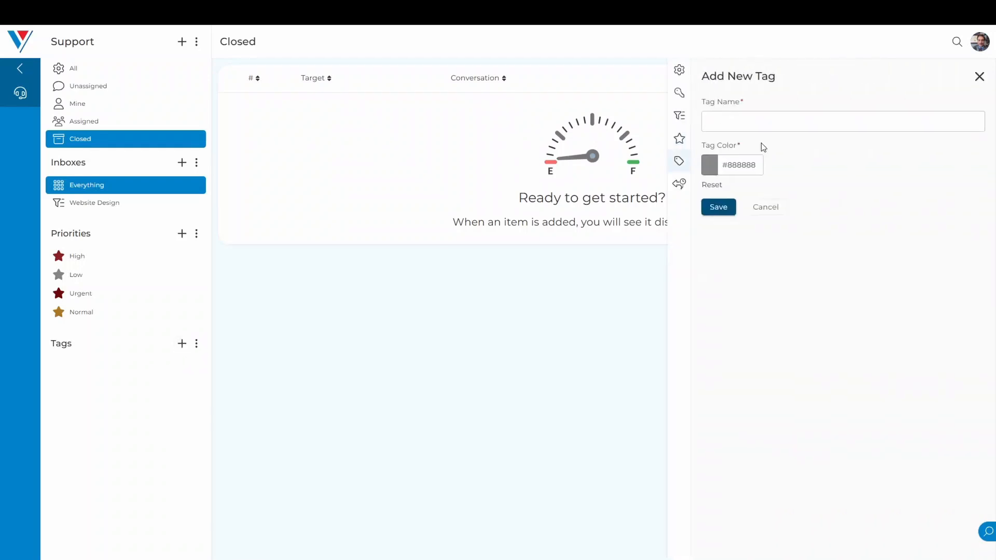
click(758, 125)
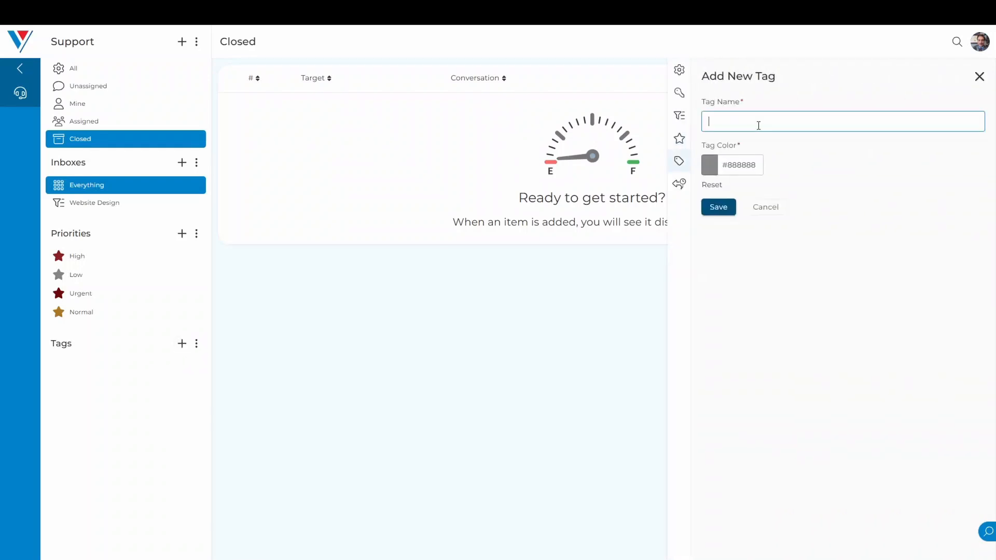
text(Hero Section ( websites)
click(719, 207)
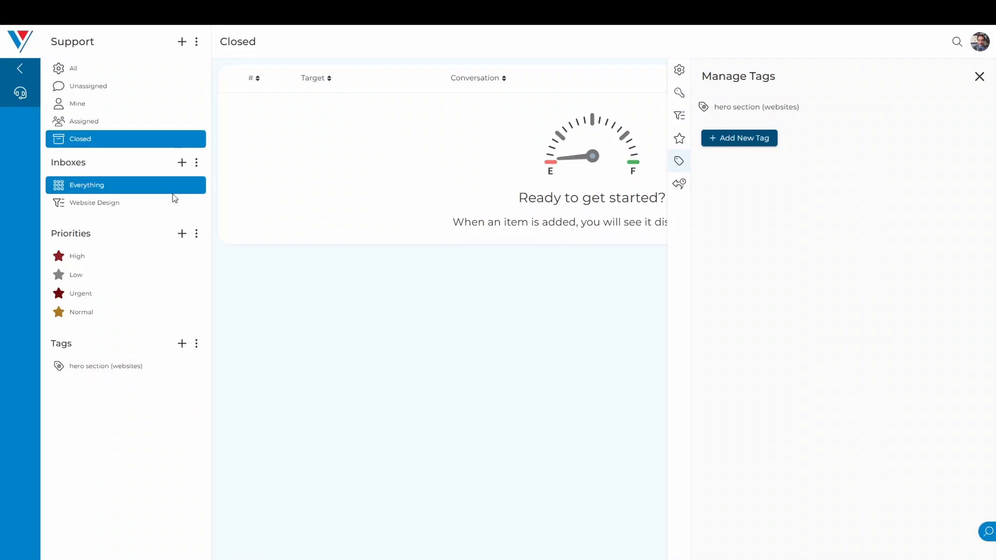
Start a new support ticket and choose the company Bailey Brother's B & L as its user
click(197, 44)
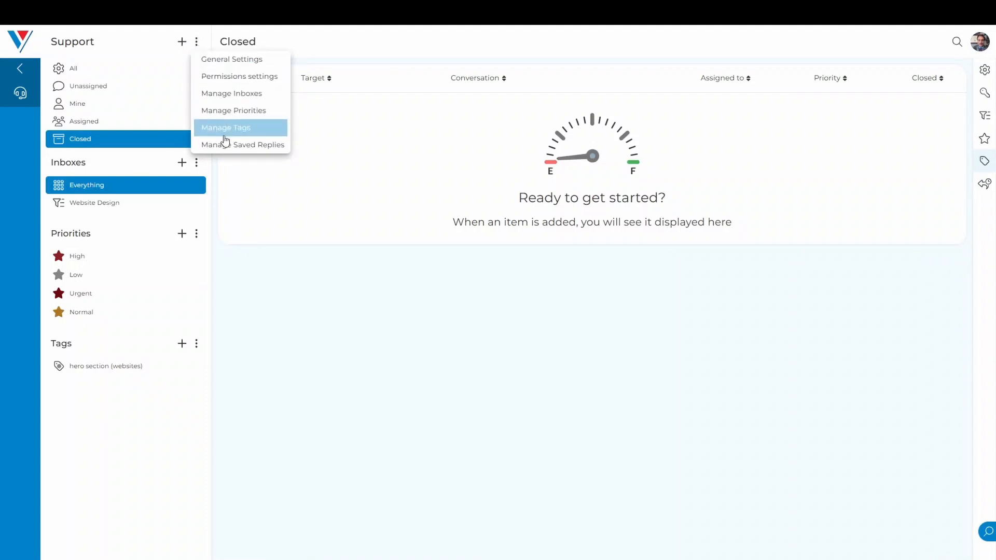
click(160, 43)
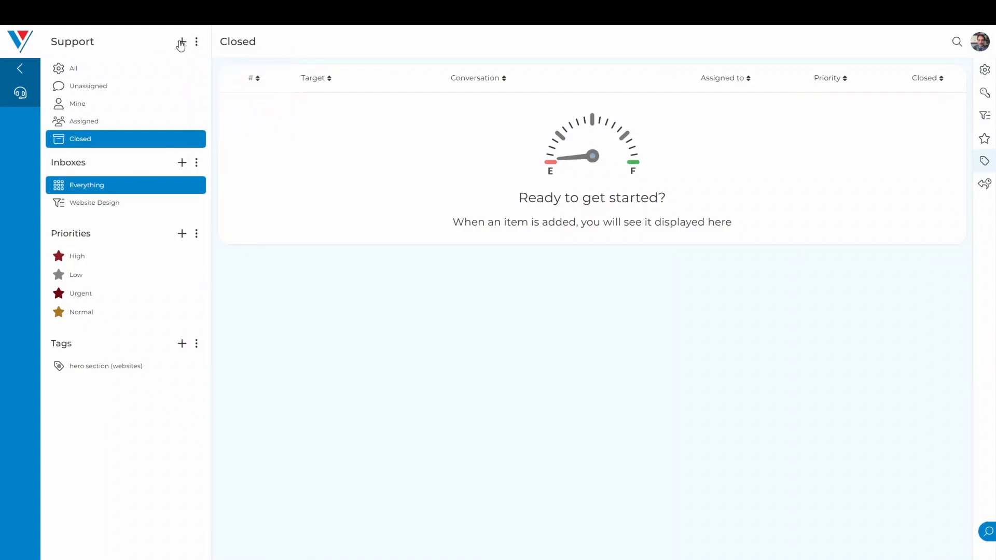
click(183, 42)
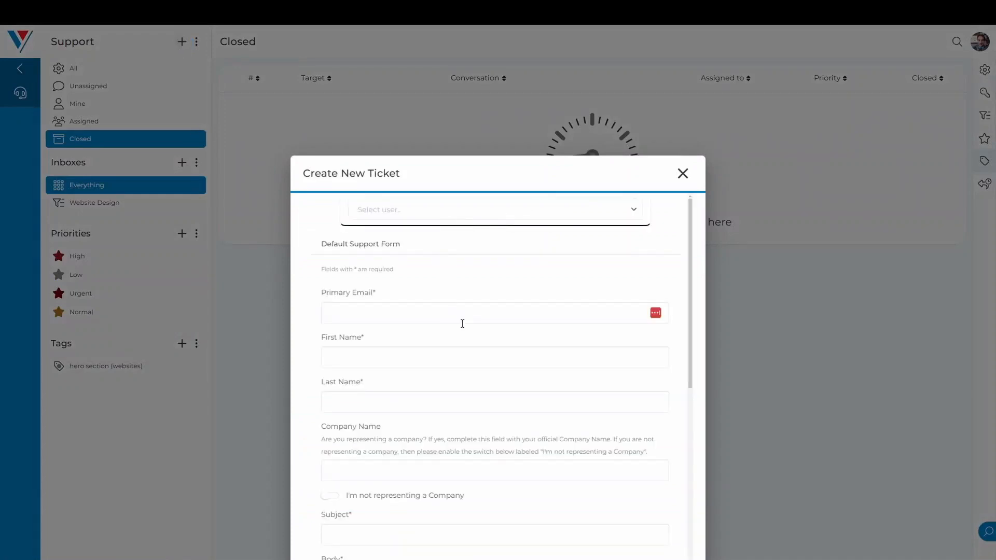
scroll(462, 322, down, 5)
scroll(462, 322, up, 5)
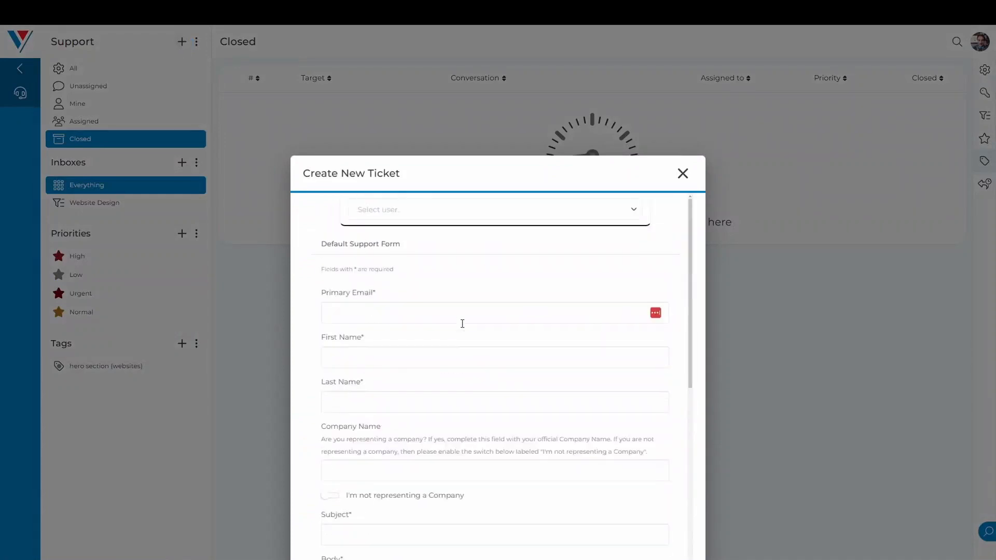
click(496, 213)
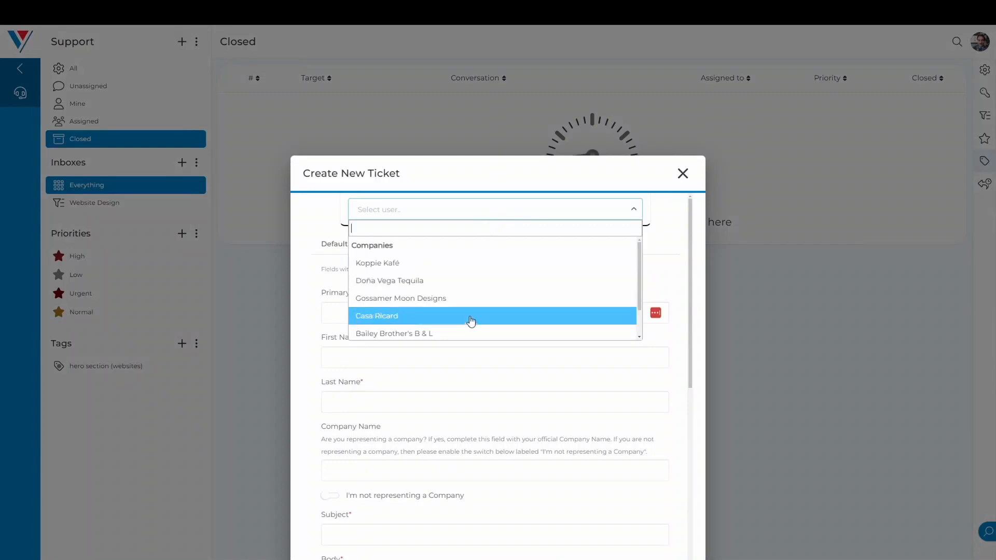
click(470, 335)
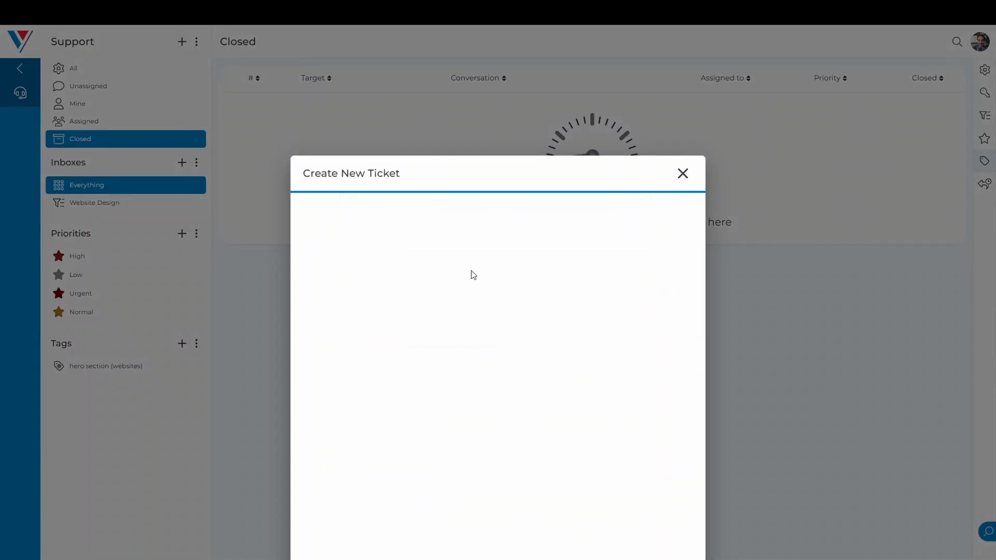
Fill in the ticket with the subject "Test Subject" and "body" as its body text, submit it and close the form
scroll(430, 284, down, 1)
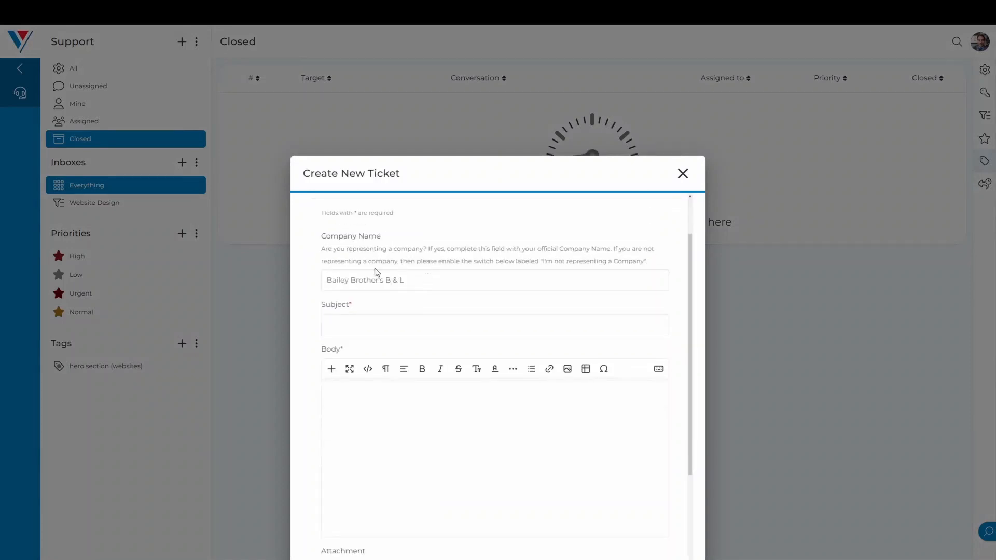
click(362, 317)
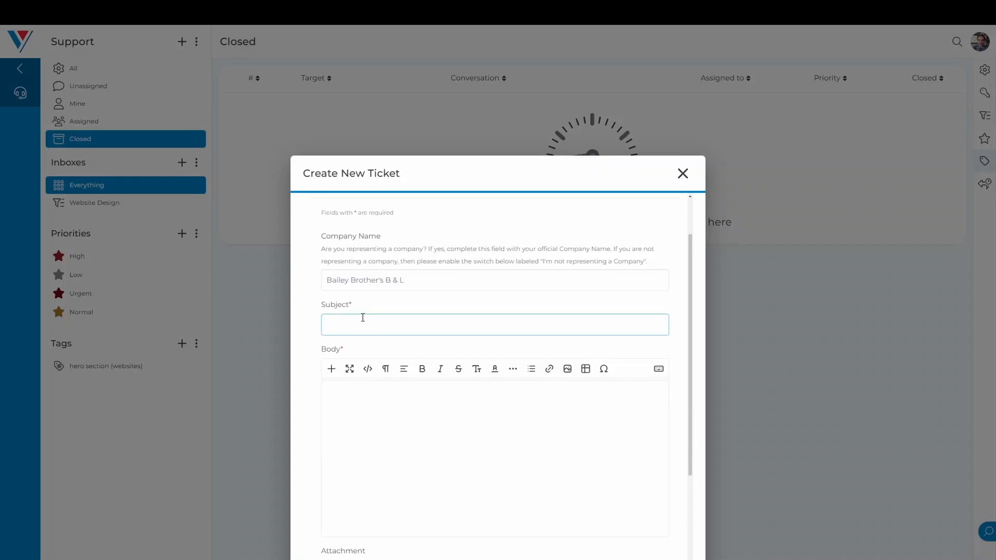
text(Test Subject)
key(Tab)
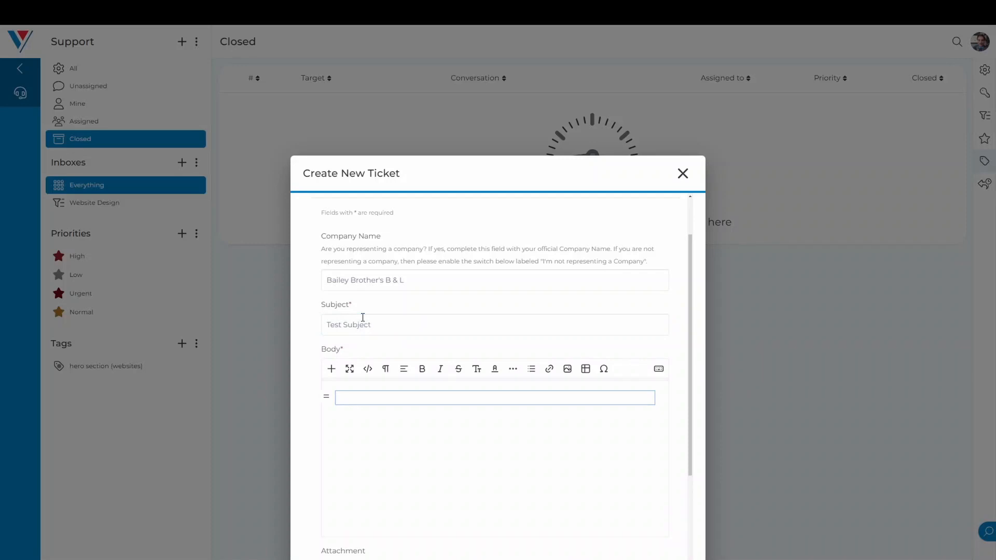
text(Body)
scroll(363, 318, down, 3)
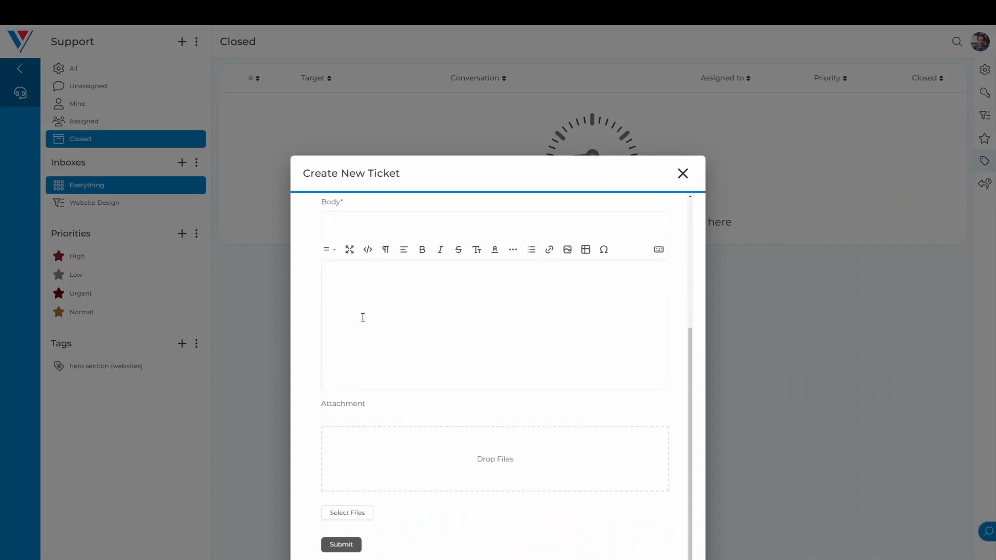
click(346, 546)
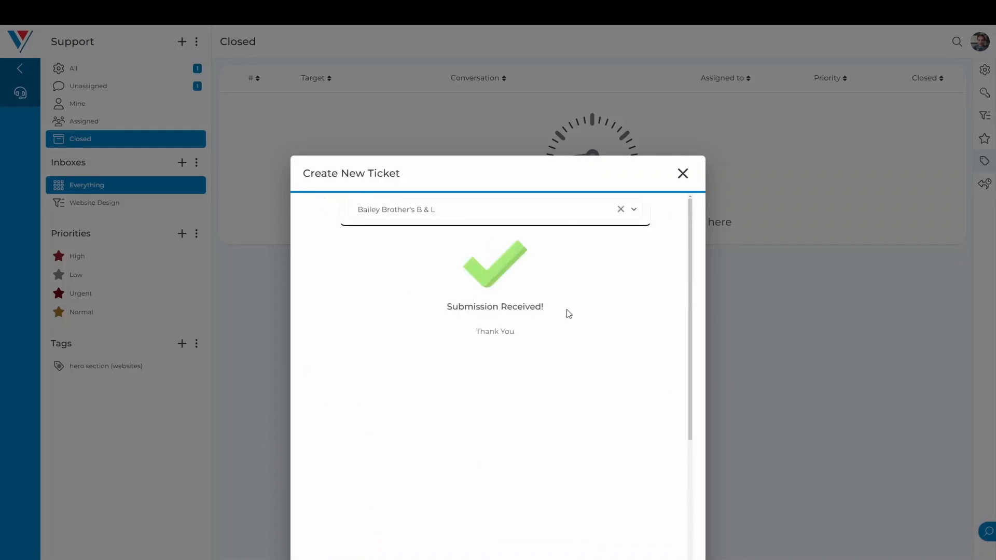
click(684, 176)
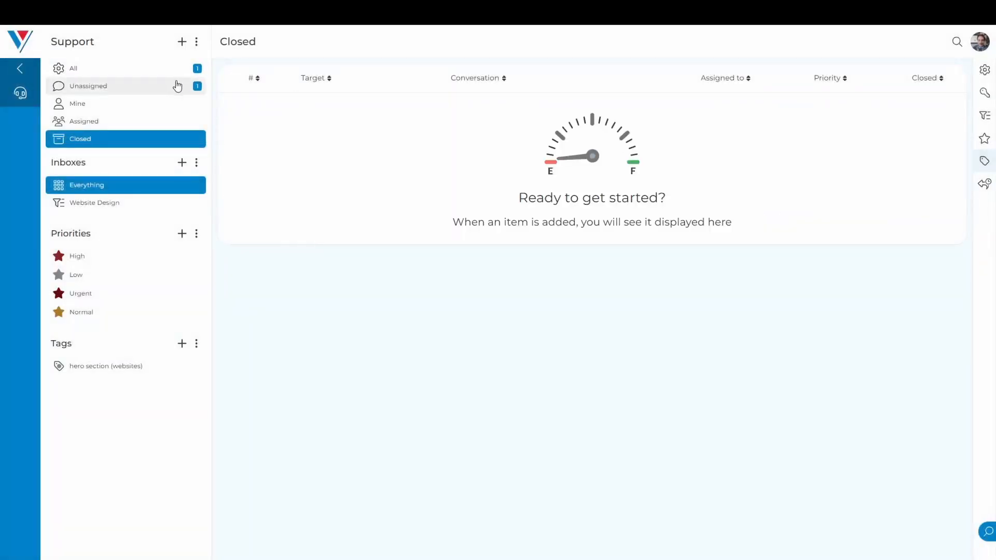
Review the new ticket in the Unassigned and All ticket lists
click(149, 87)
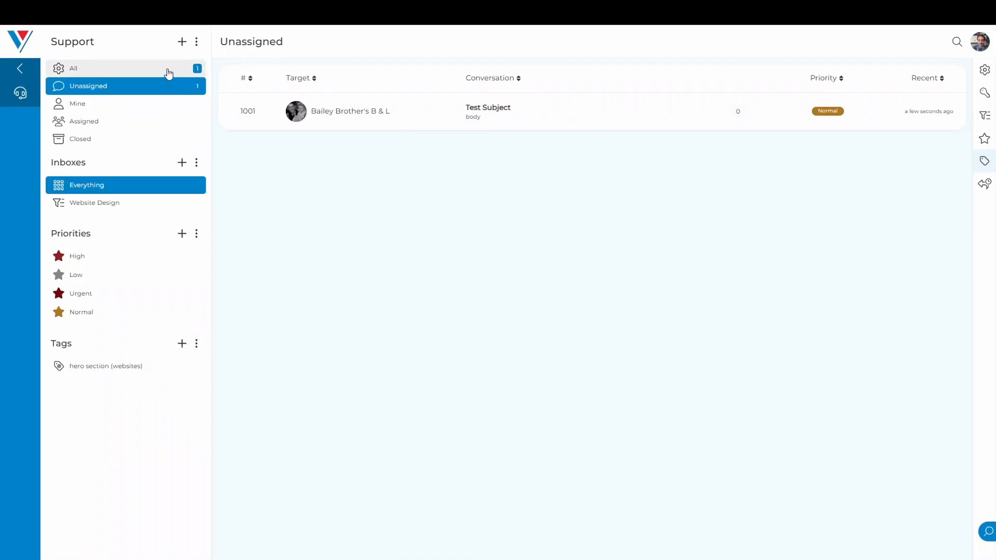
click(149, 75)
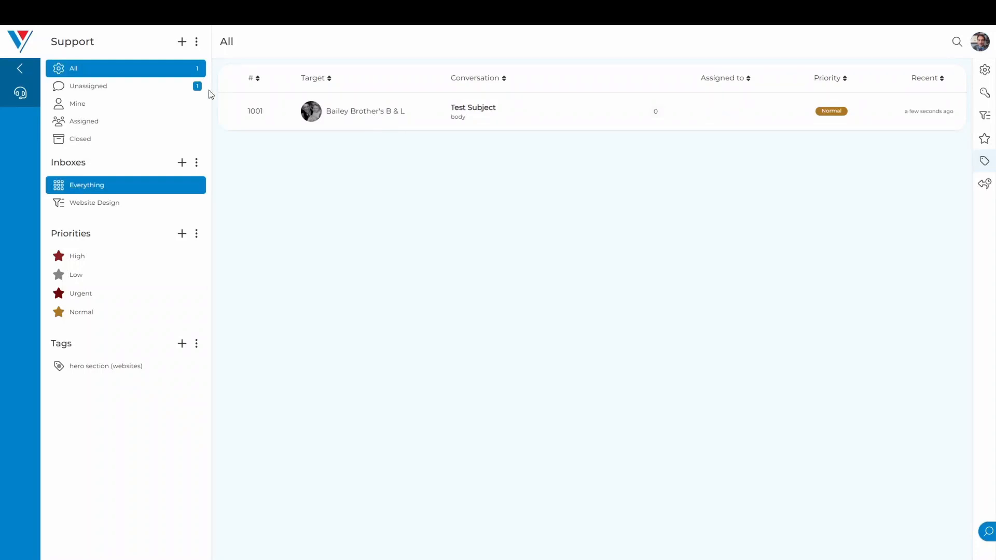
click(178, 92)
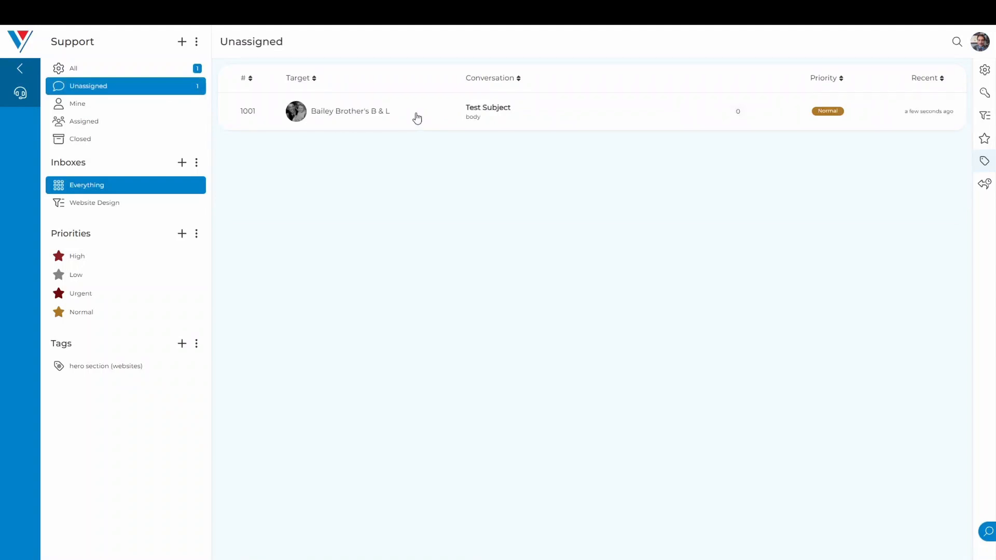
Open the "Test Subject" ticket from Bailey Brother's B & L and assign it to yourself
click(417, 117)
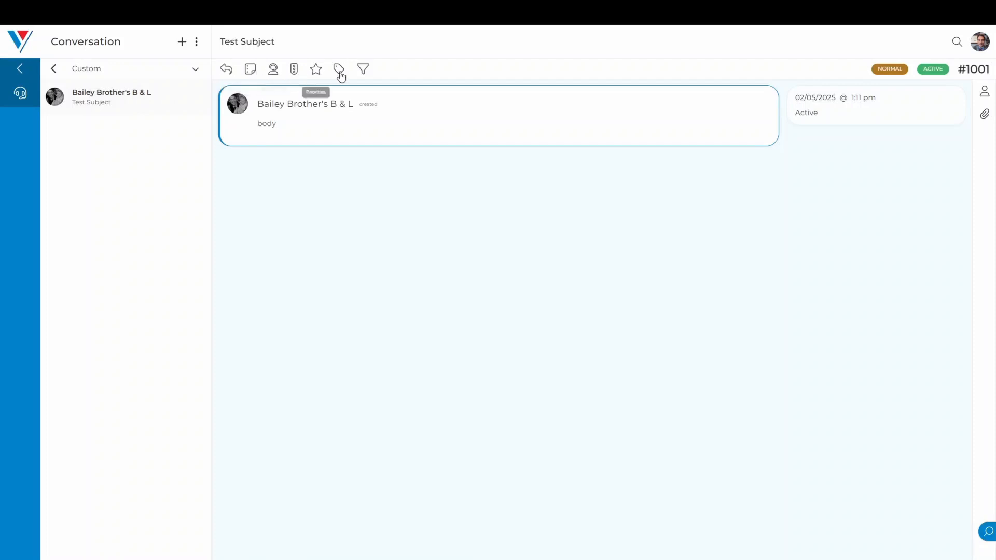
click(275, 74)
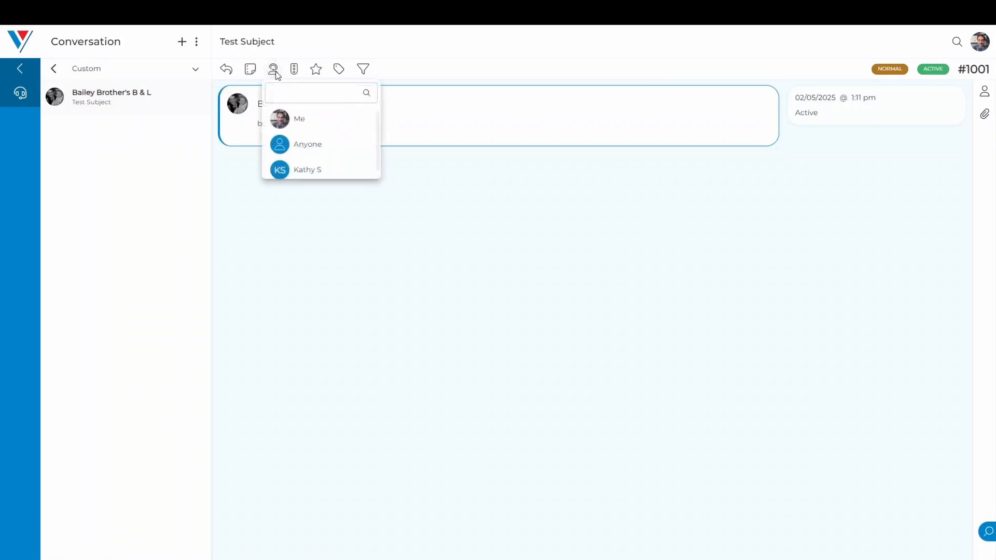
click(309, 125)
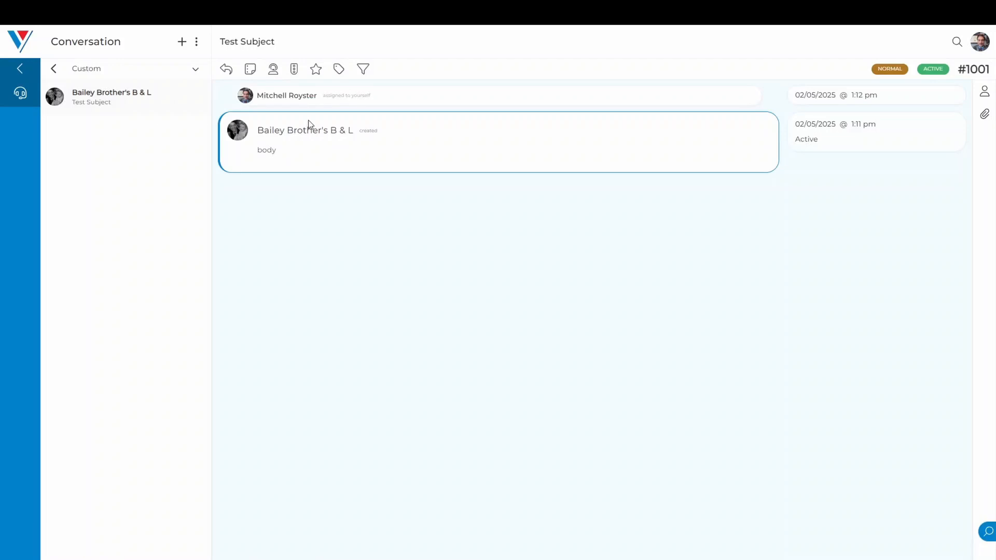
Set the ticket's status to Pending and its priority to Normal
click(293, 72)
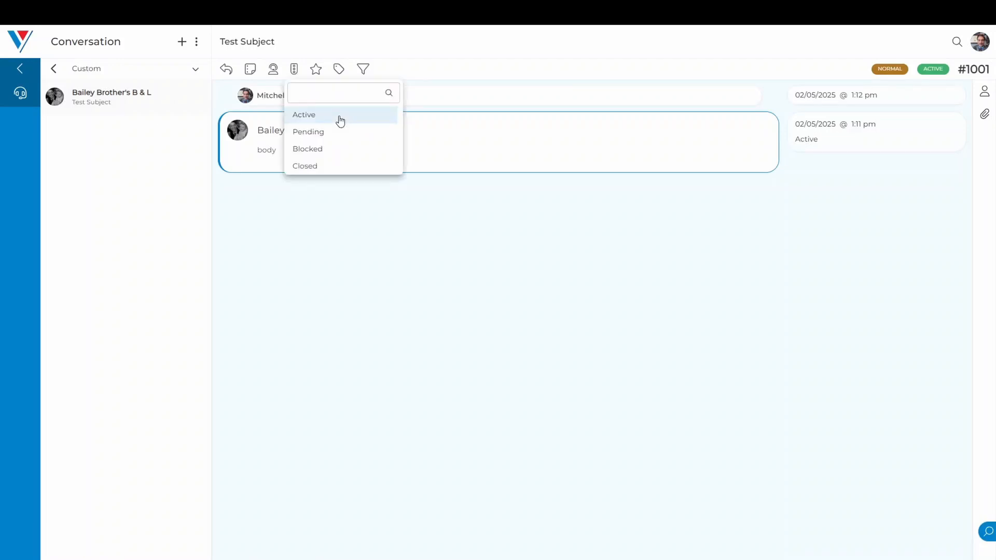
click(338, 136)
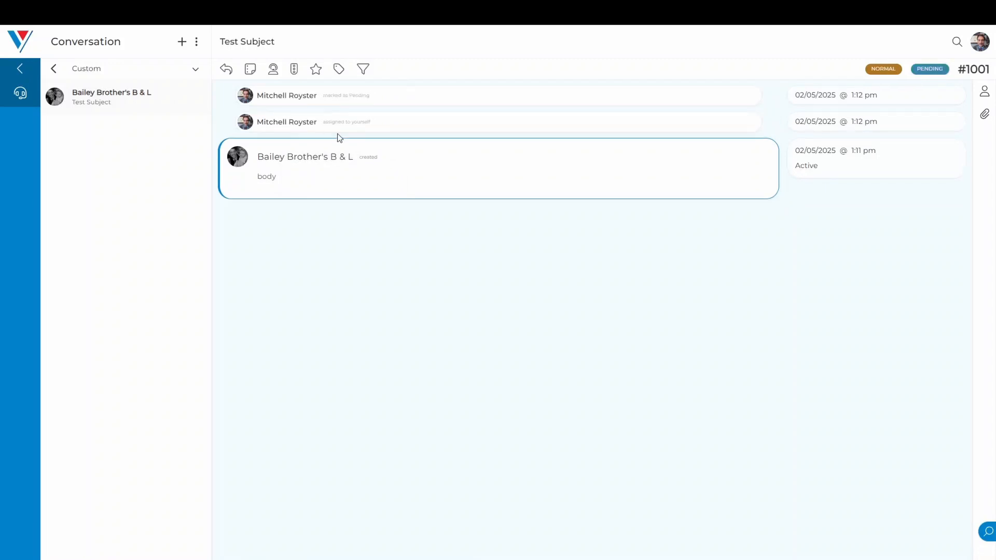
click(315, 71)
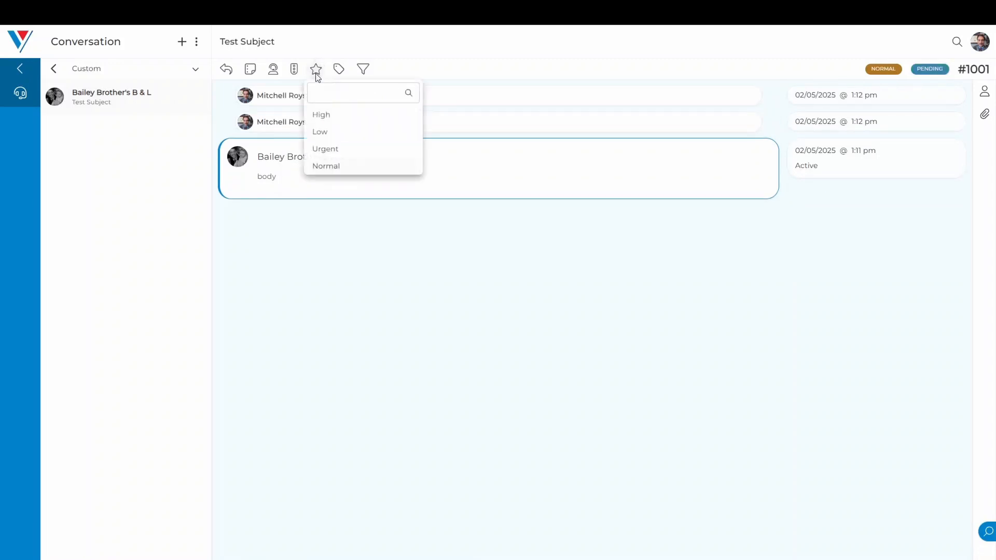
click(345, 165)
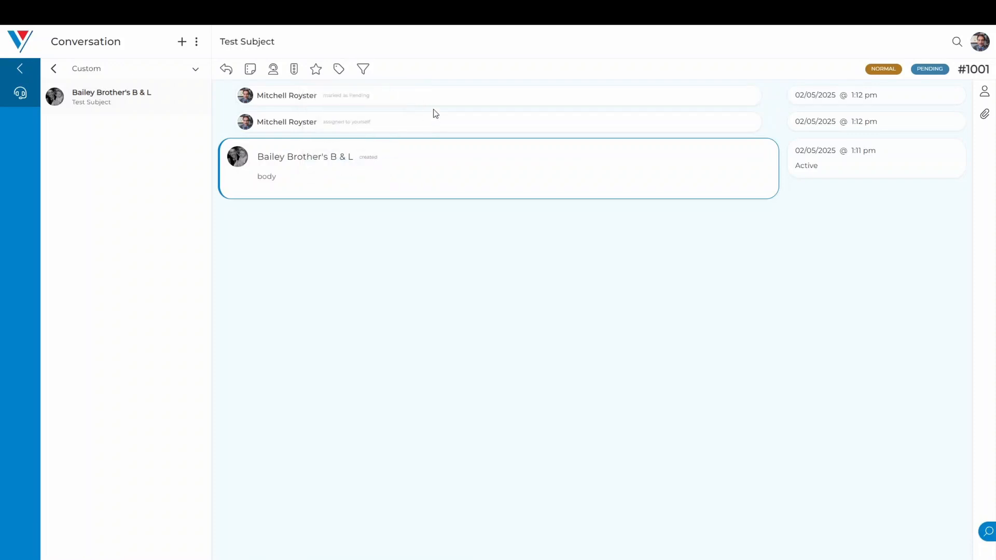
Look at the tags available for the ticket, and place it in the Website Design inbox
click(339, 70)
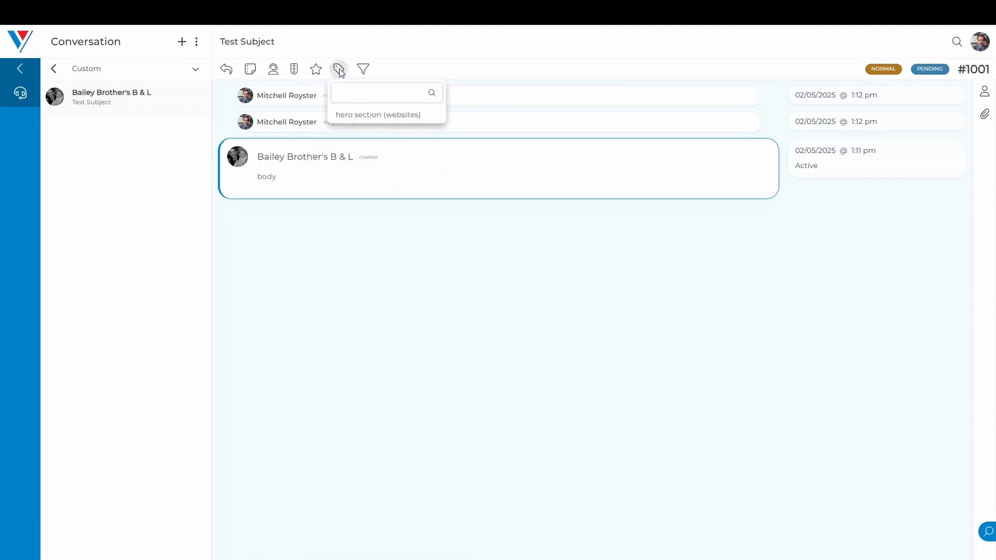
click(340, 70)
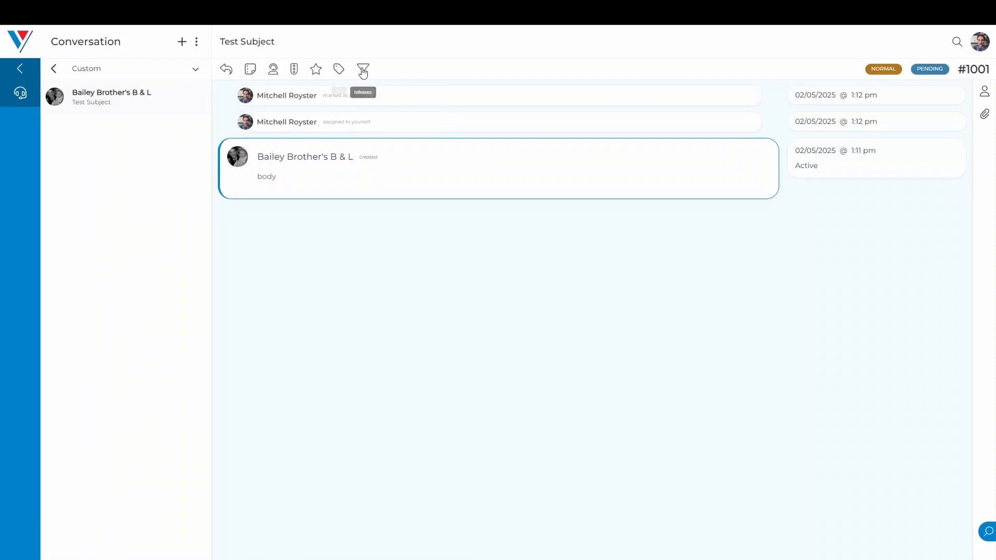
click(363, 70)
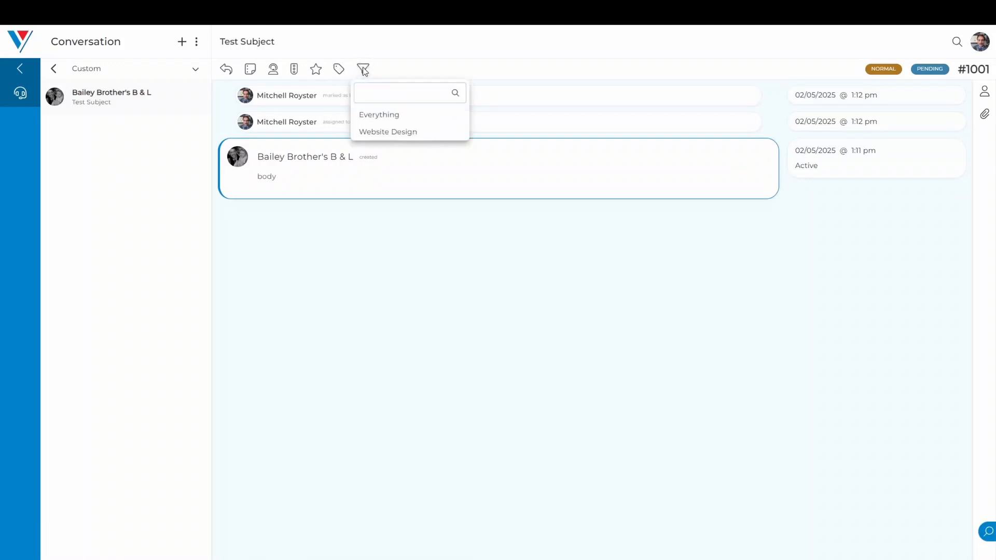
click(393, 134)
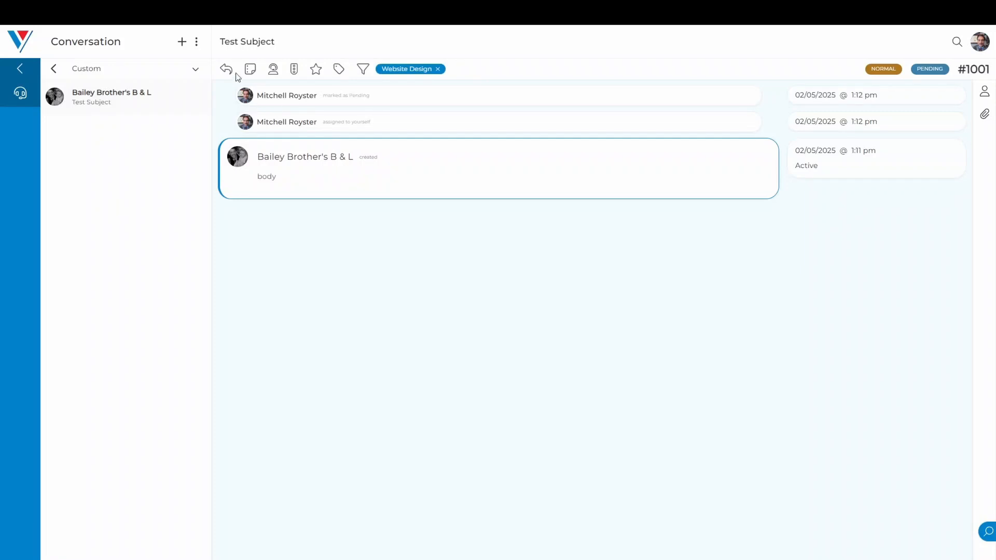
Add the note "I'm adding a new note about their websites!" to the ticket conversation
click(250, 70)
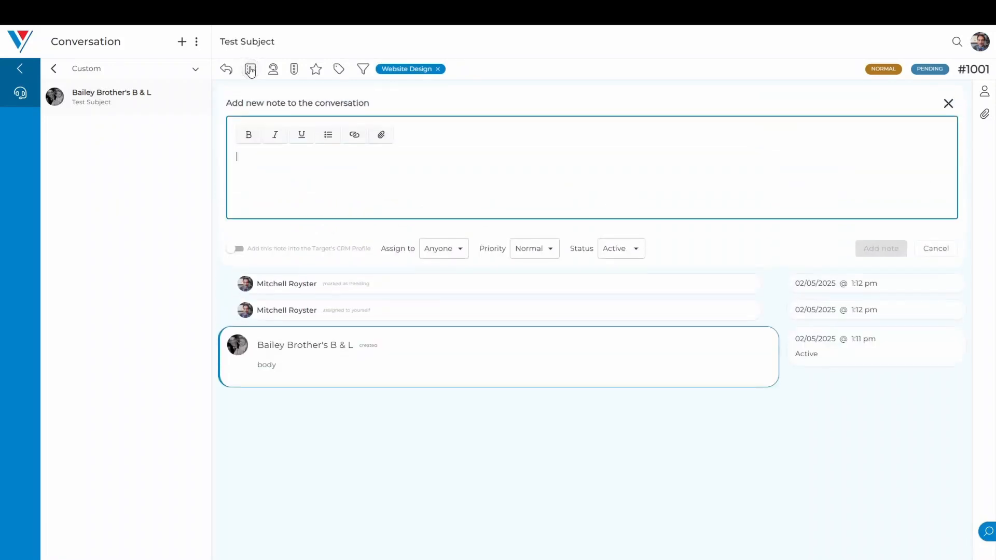
click(397, 195)
text(I'm add)
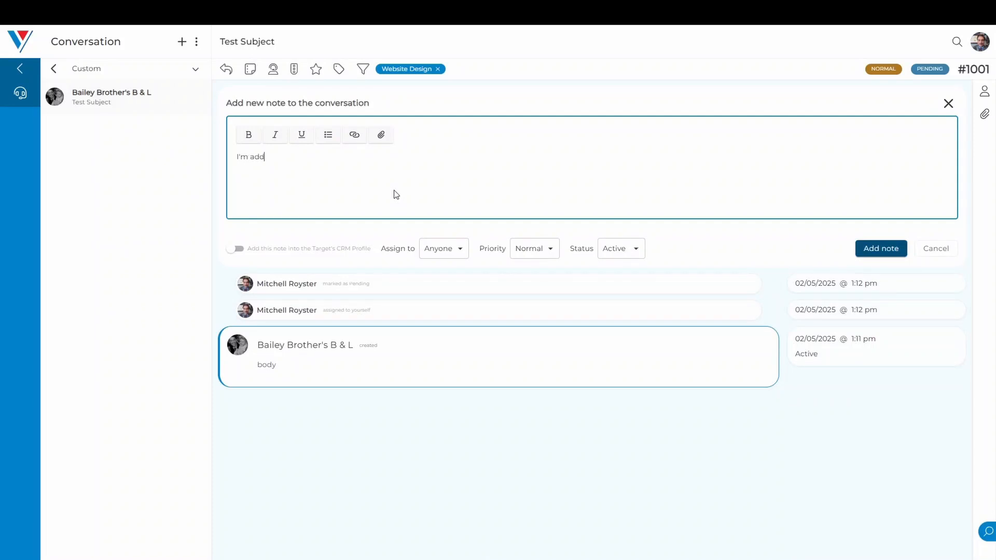
text(ing a new note about their websites!)
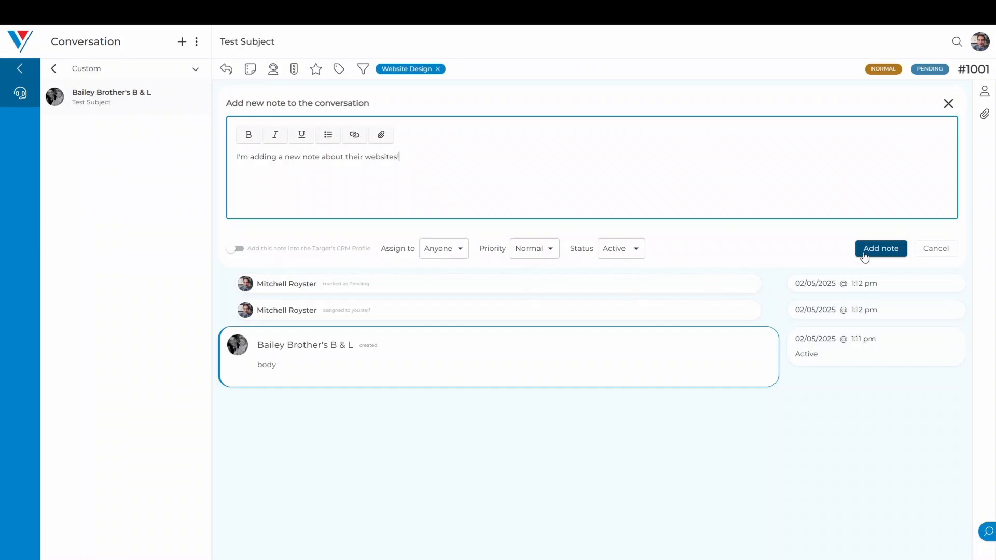
click(883, 251)
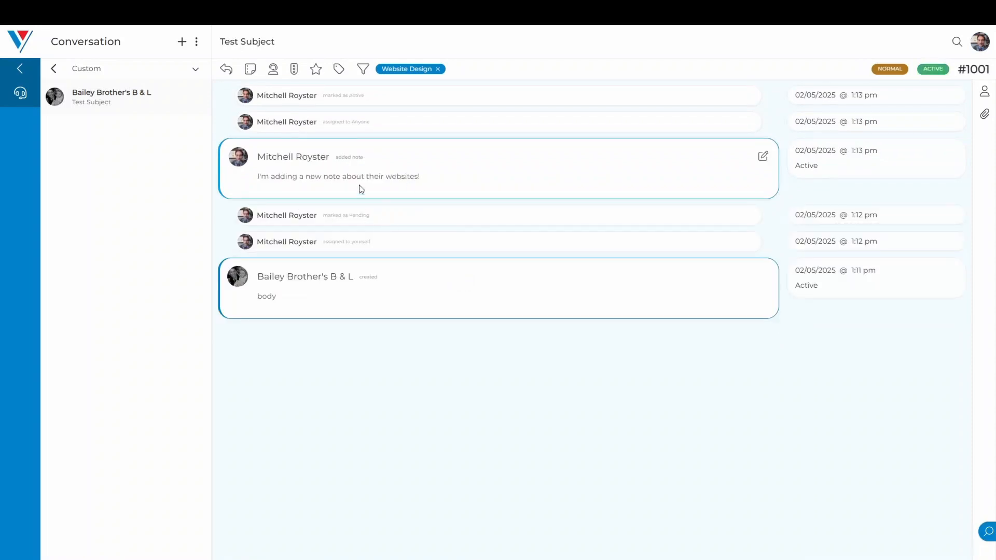
Edit the added note to include a new line reading "This is a new development!" and save it
click(762, 156)
click(466, 216)
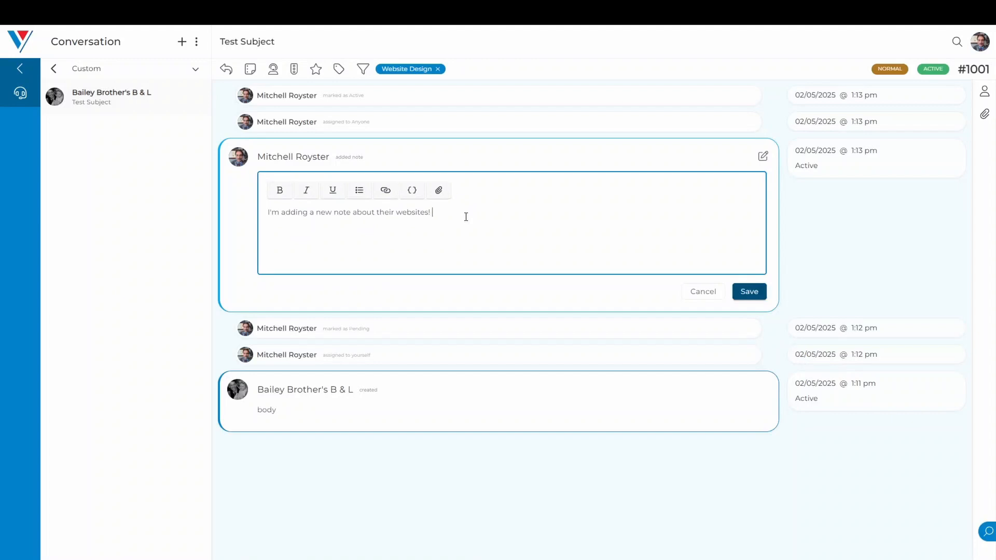
key(Return)
text(This is a new development!)
click(757, 295)
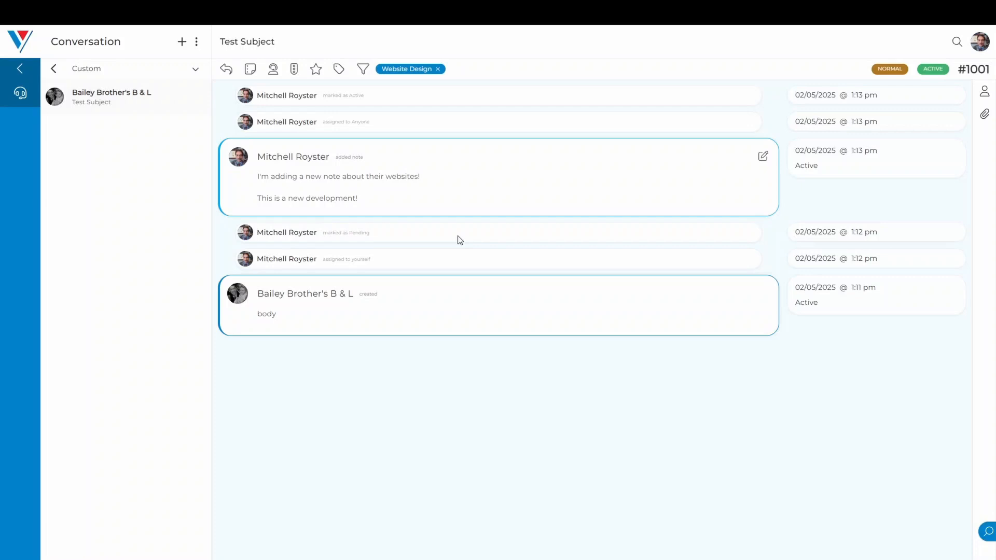
Reply to the ticket with "Thank you for your inquiry! We're on it!"
click(226, 72)
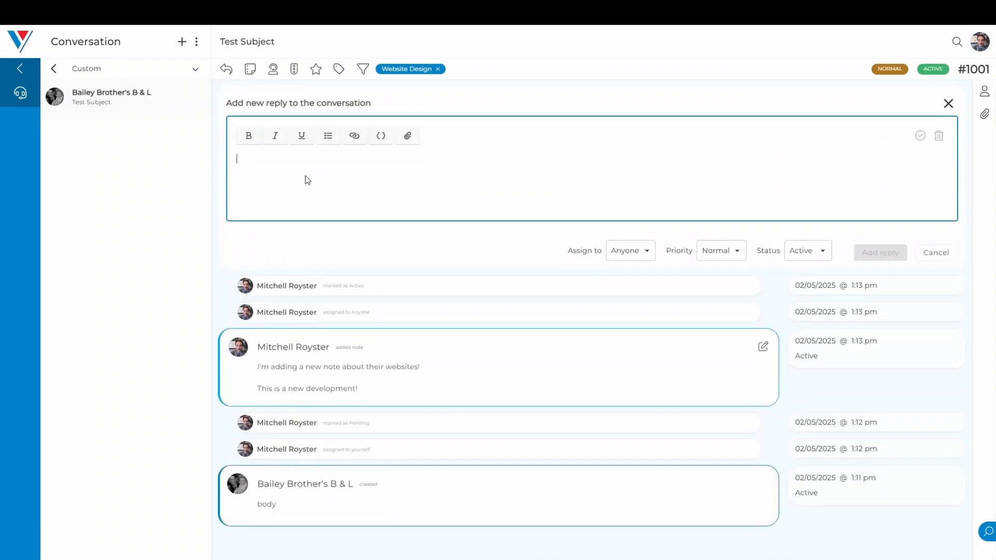
text(Thank you for)
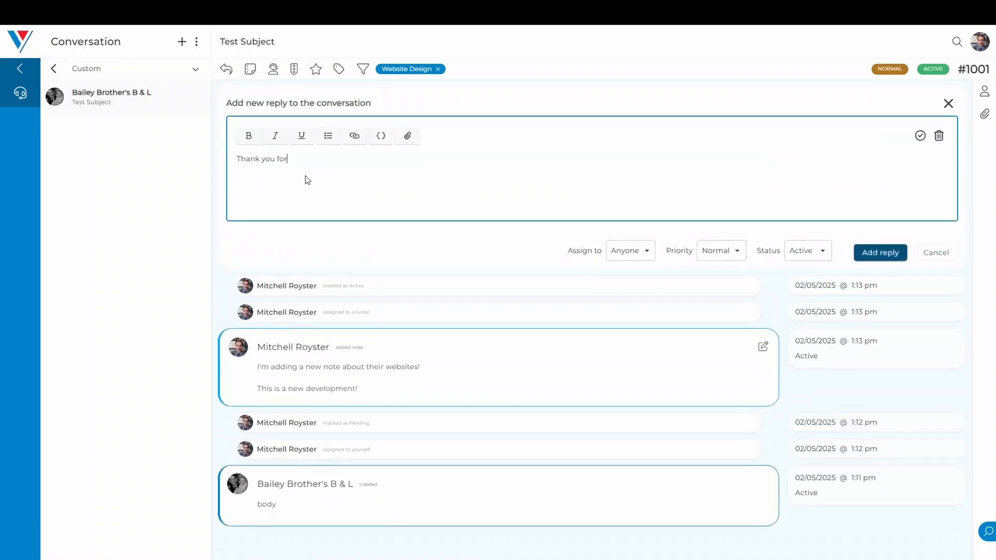
text( your inquiry! We're on it!)
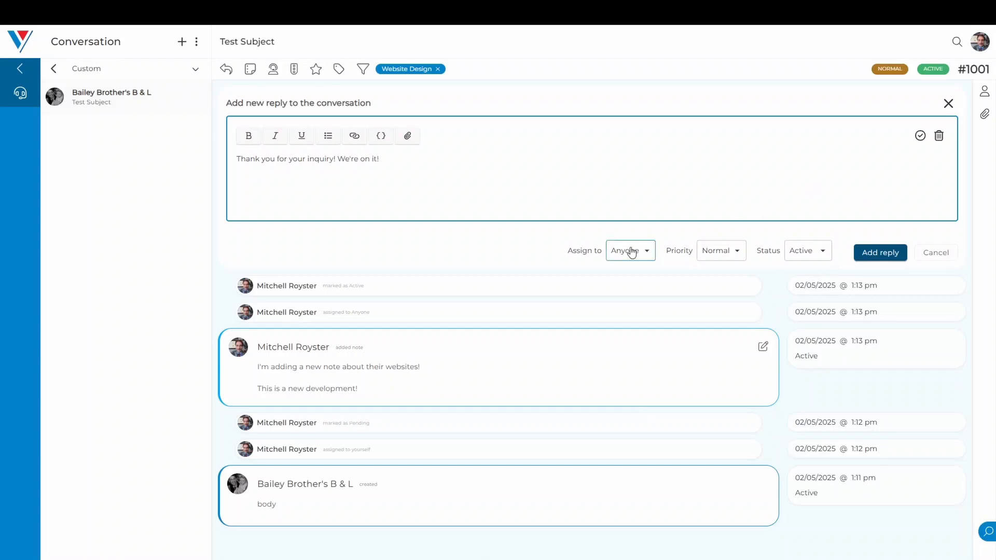
click(876, 258)
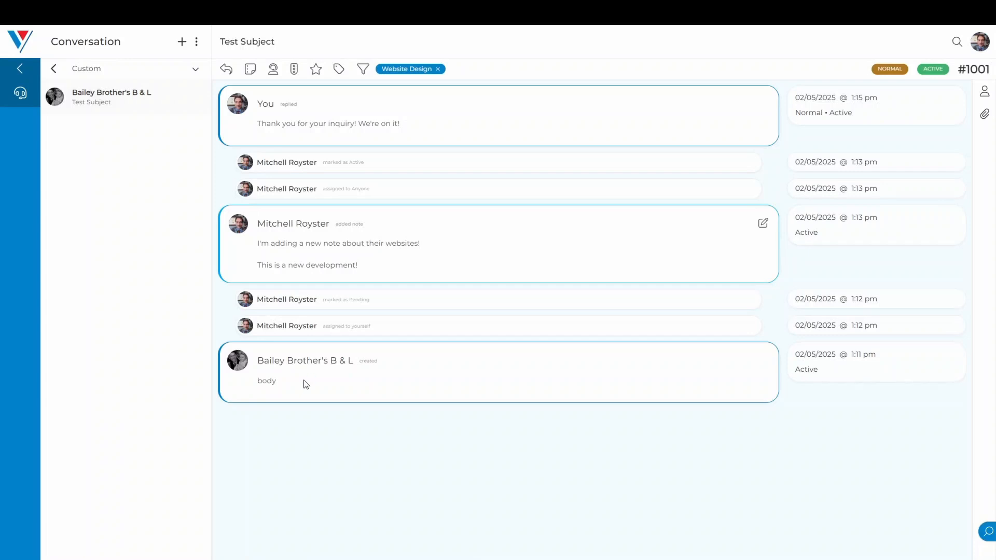
Turn on Auto Bcc in the support general settings and review the default ticket, reply and email settings
click(197, 42)
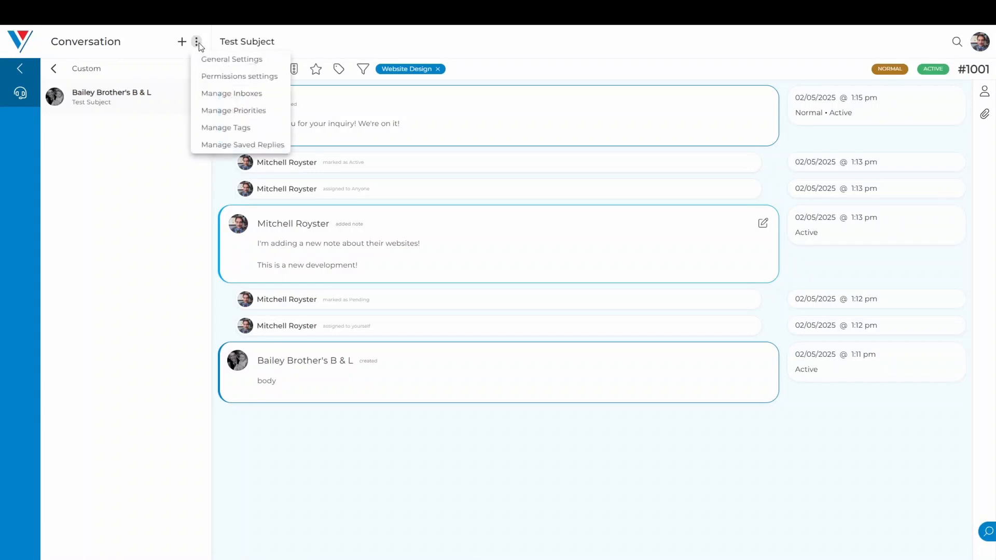
click(209, 58)
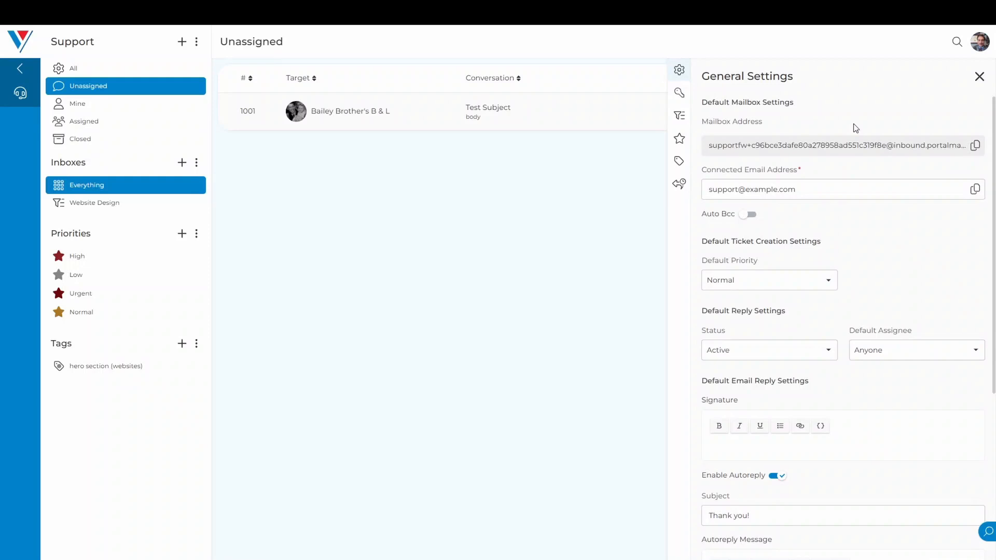
click(749, 215)
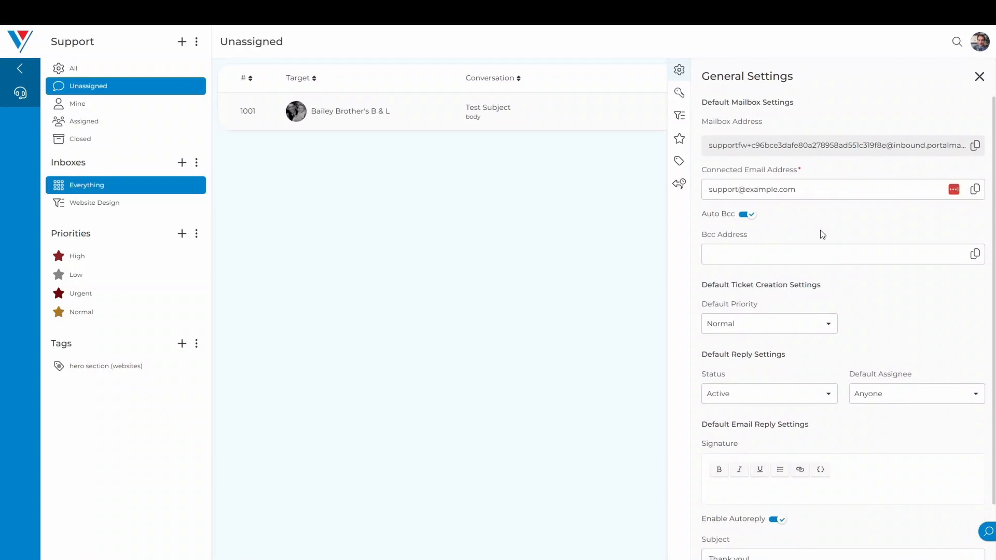
click(814, 196)
scroll(869, 310, down, 1)
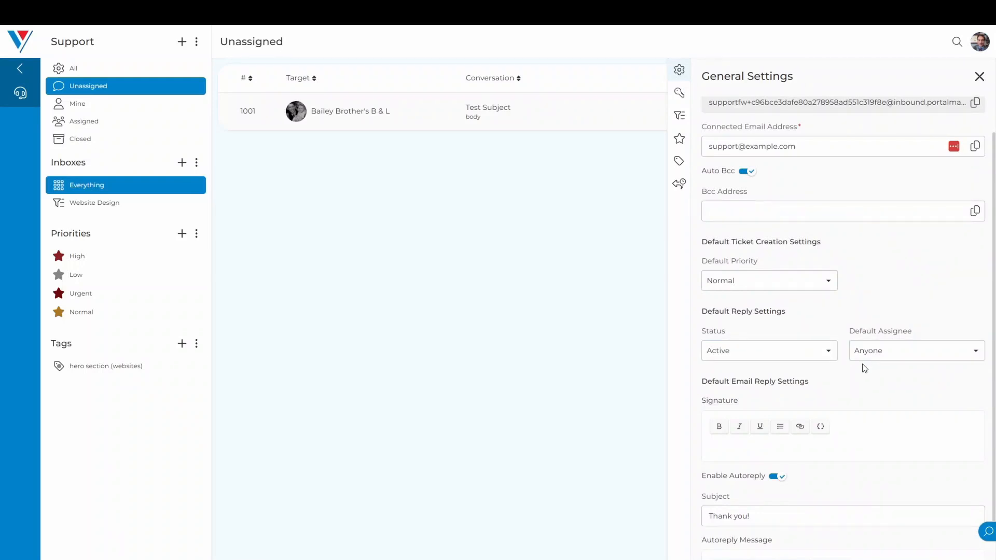
scroll(864, 371, down, 1)
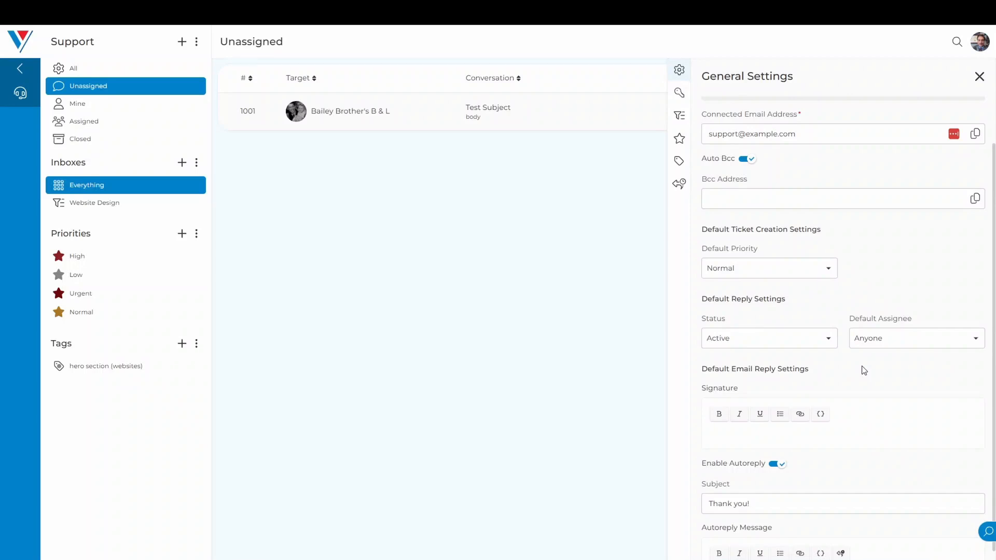
scroll(864, 370, down, 3)
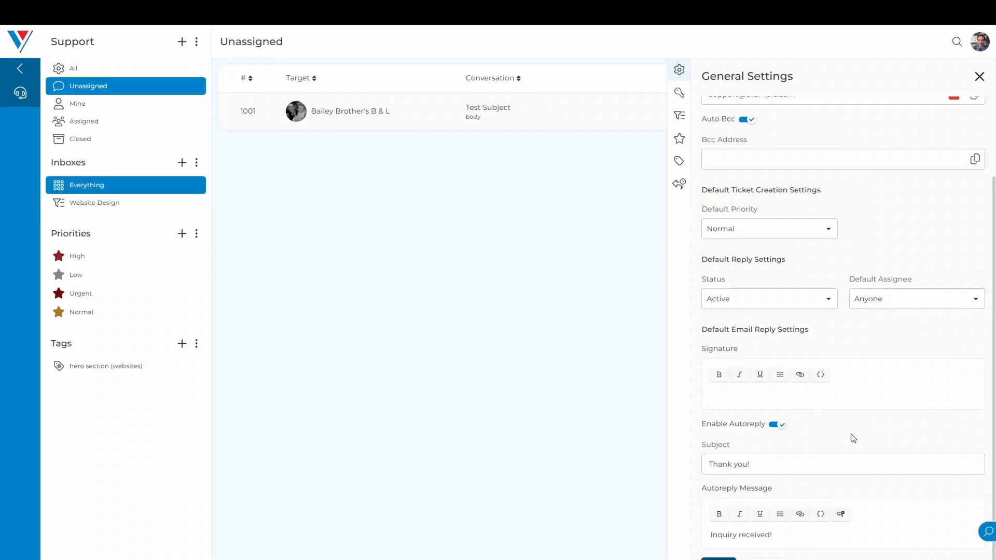
Switch the autoreply off and back on, then save the general settings and confirm
click(777, 426)
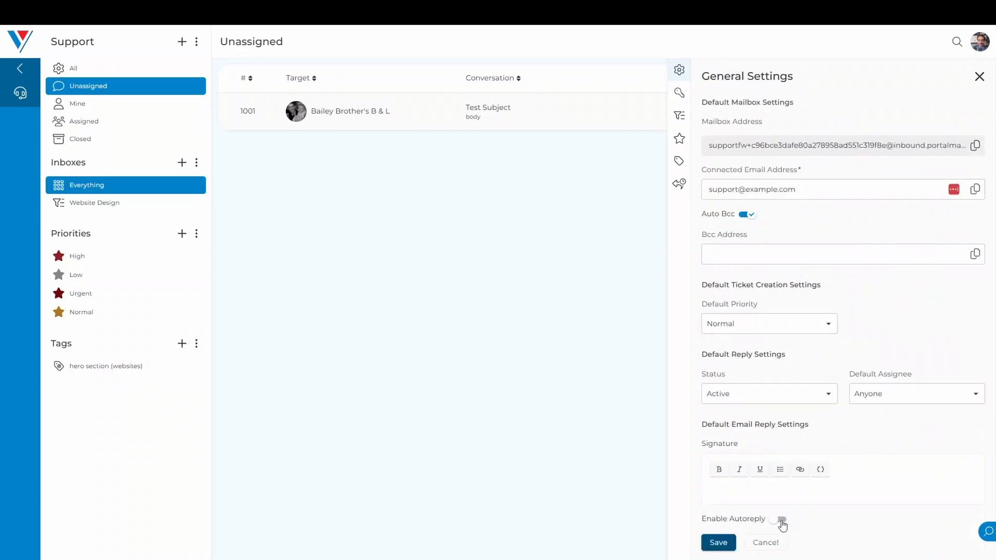
click(781, 522)
scroll(852, 512, down, 2)
click(775, 463)
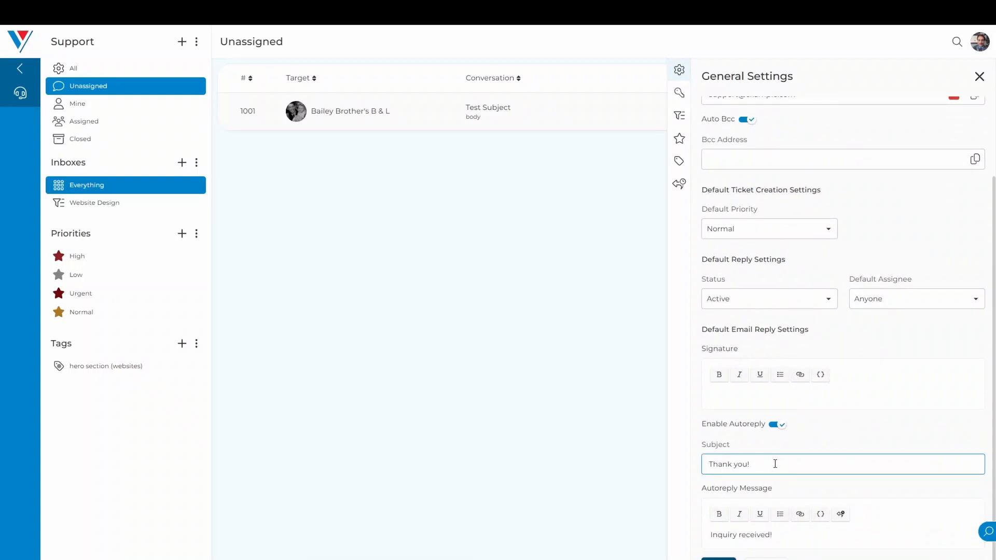
click(720, 558)
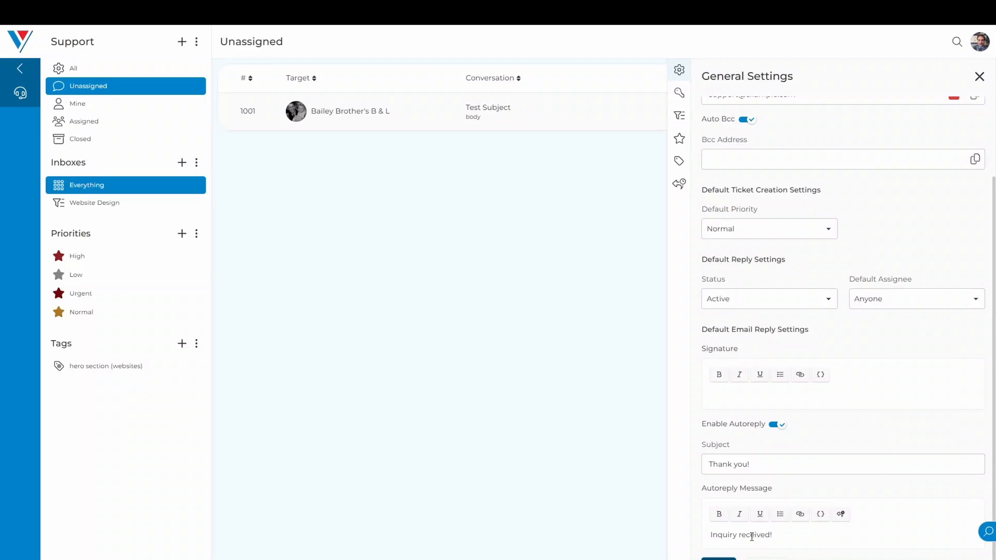
click(724, 558)
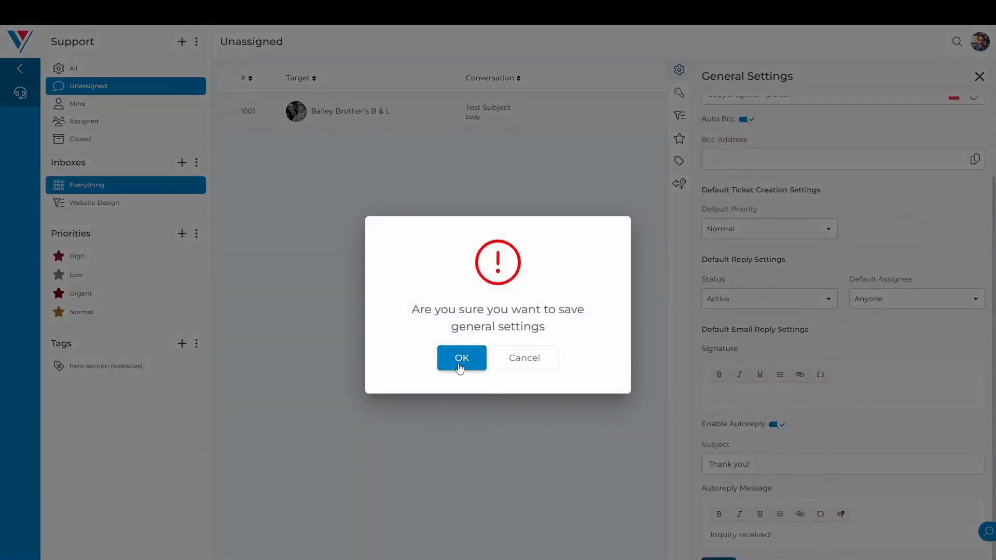
click(460, 366)
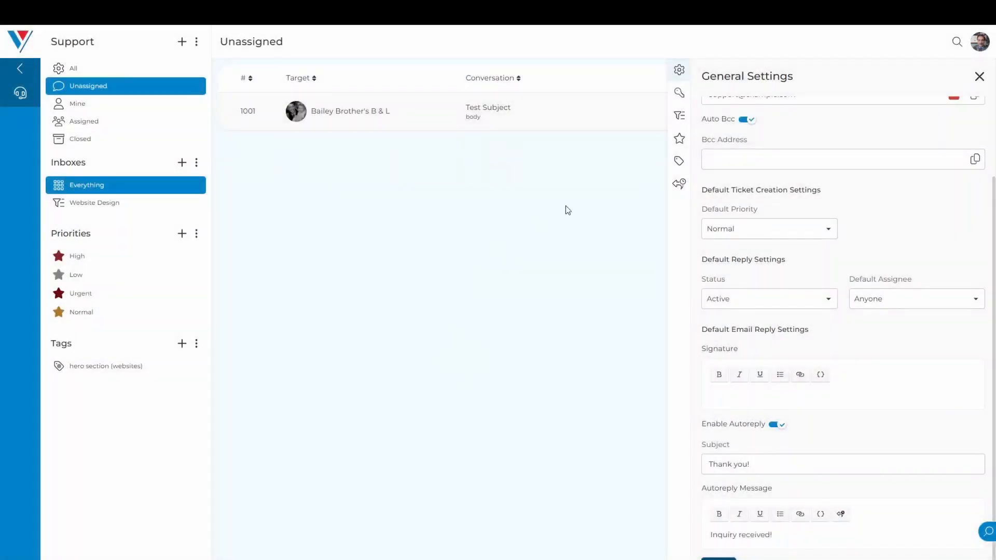
Open the permissions settings and switch support ticket viewing to assignment by staff or teams
click(679, 97)
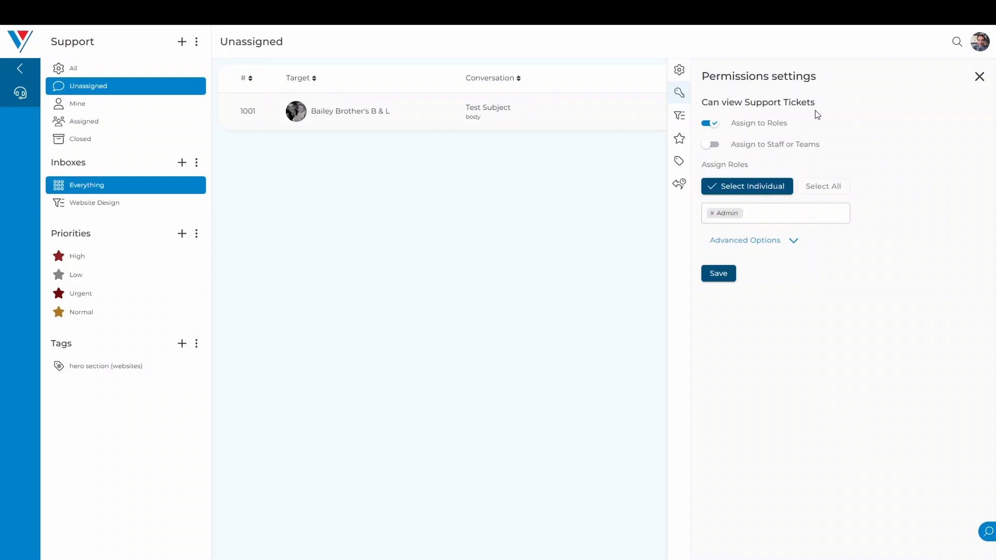
click(716, 145)
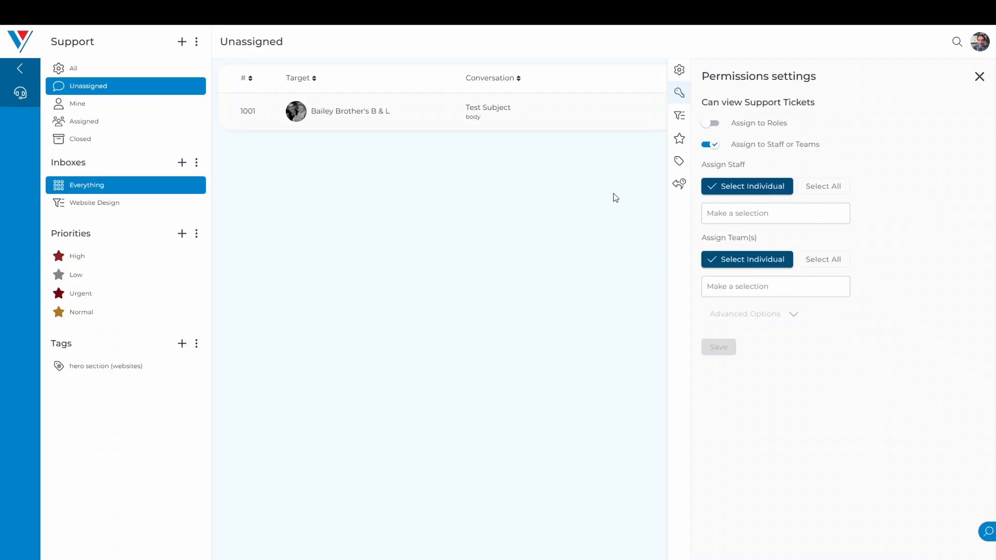
Start a new saved reply named "subject" with the text "content"
click(680, 188)
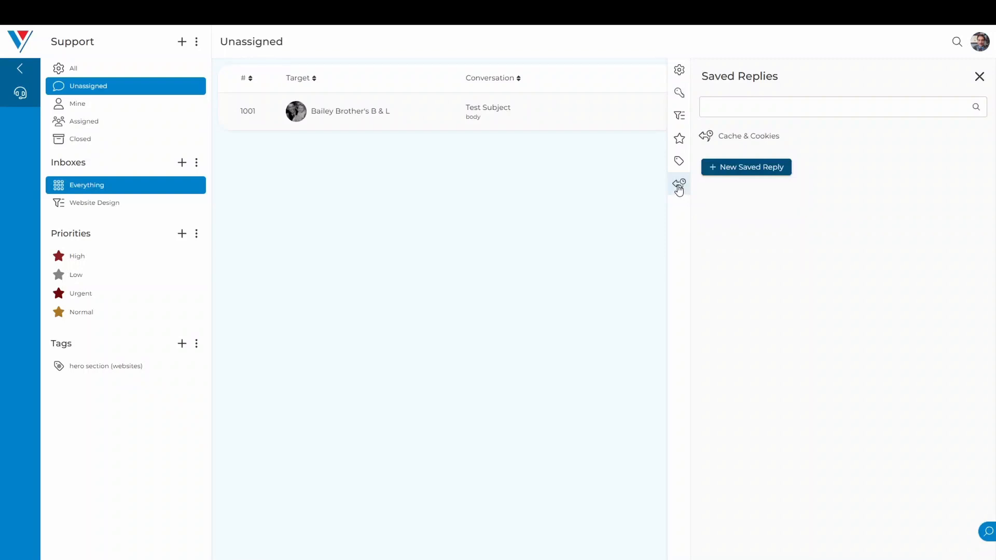
mouse_move(736, 131)
click(744, 171)
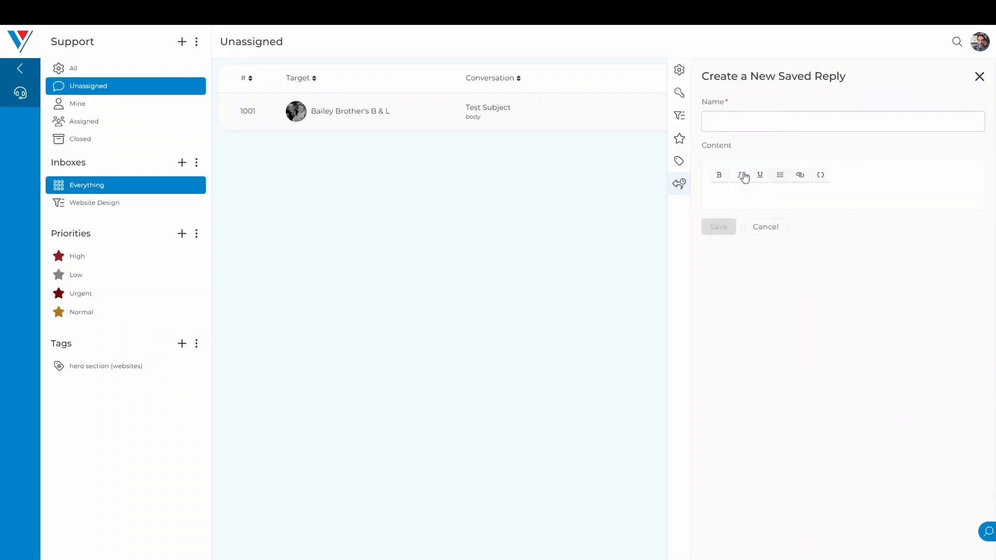
click(756, 125)
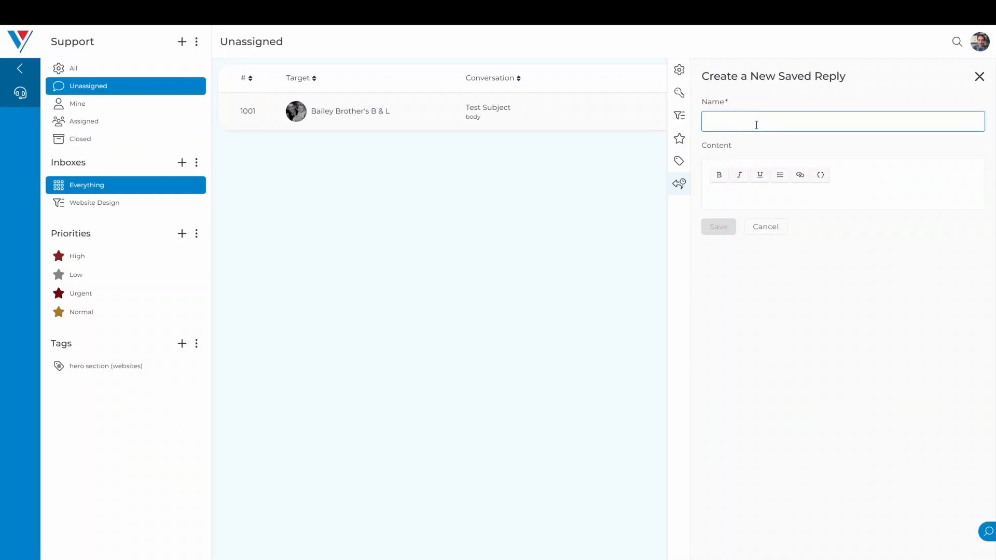
text(subject)
key(Tab)
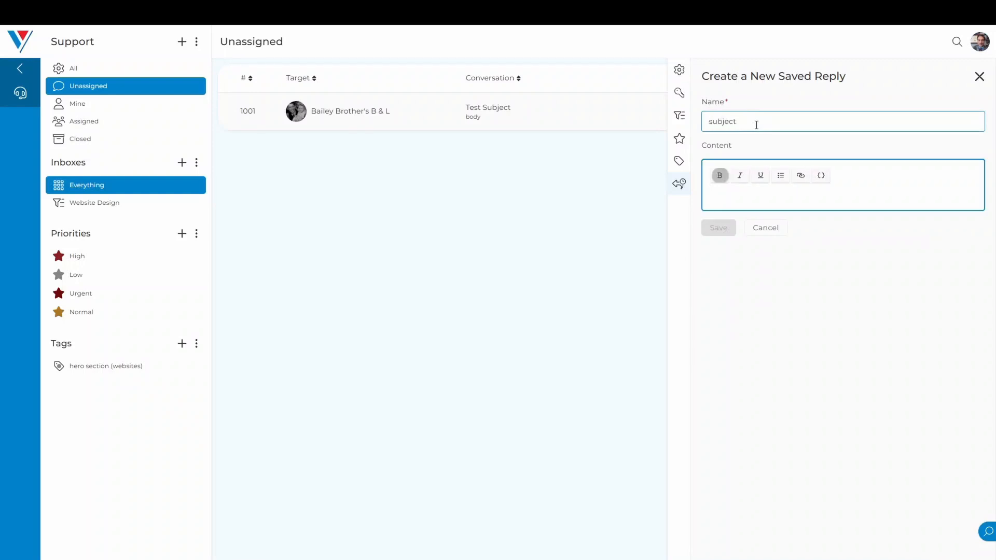
click(735, 195)
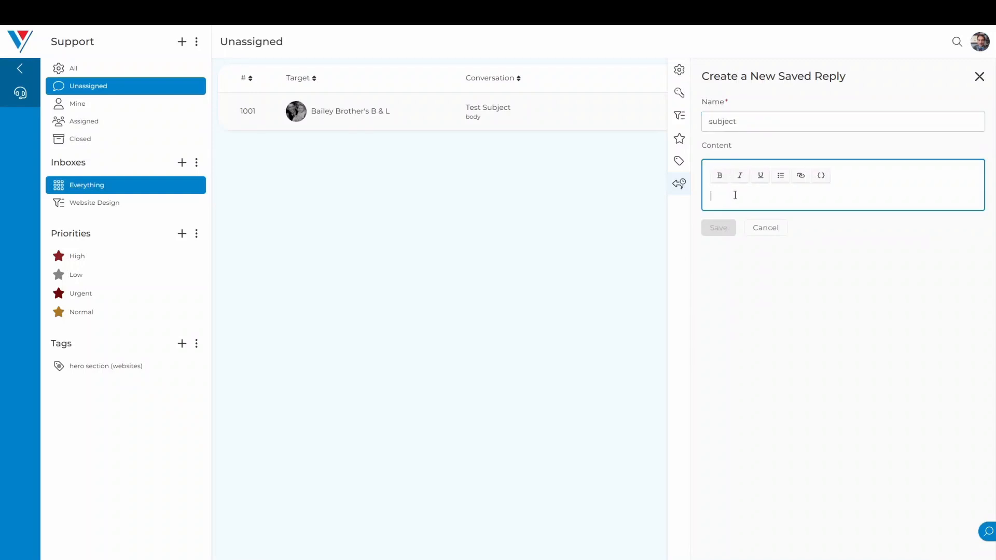
text(content)
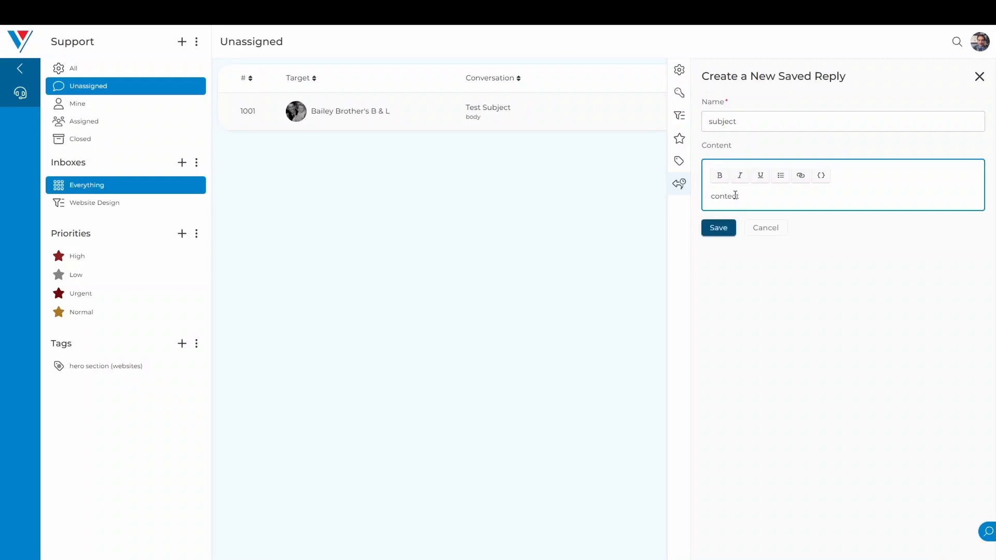
Insert the ticketSubject placeholder after the saved reply's text, look through the Organization and Target placeholders, and save the reply
click(820, 176)
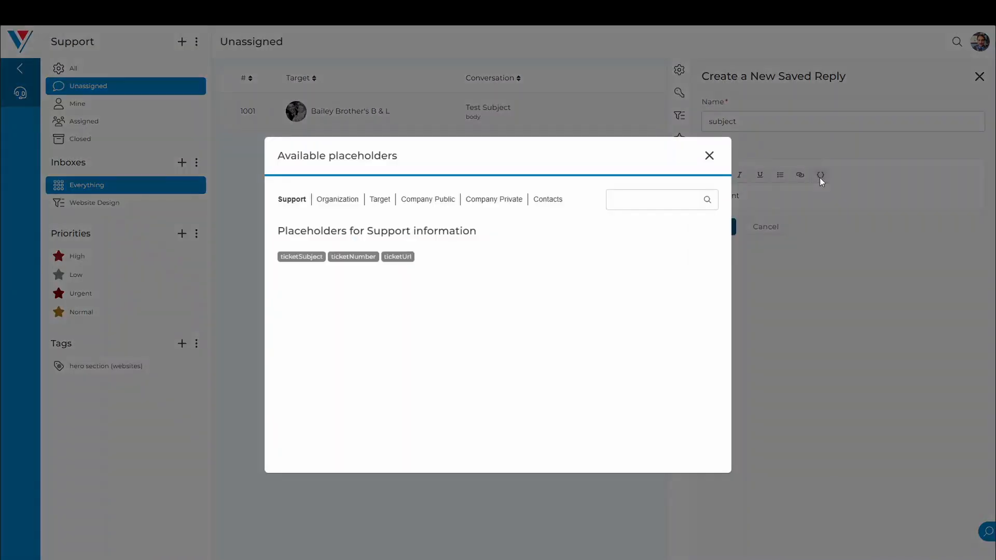
click(301, 258)
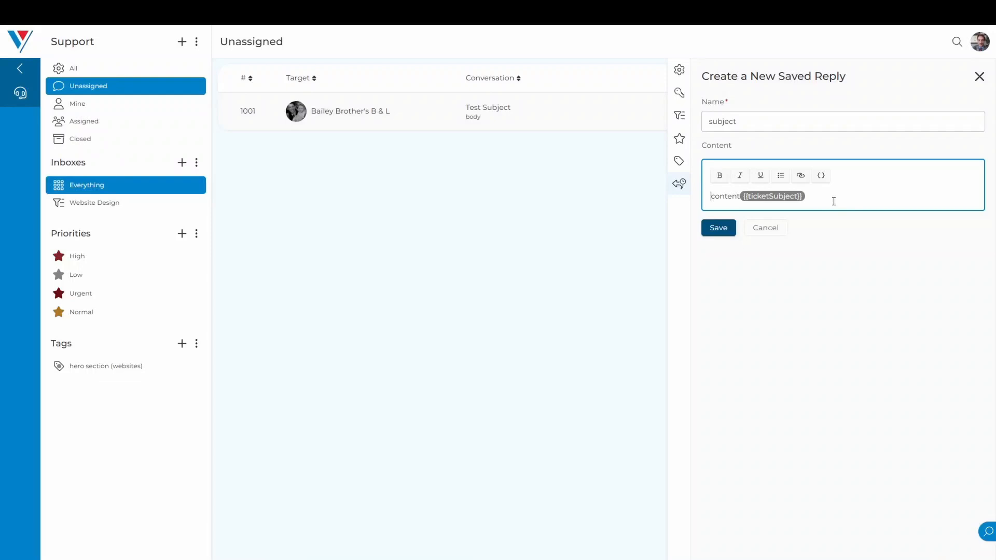
click(821, 176)
click(334, 205)
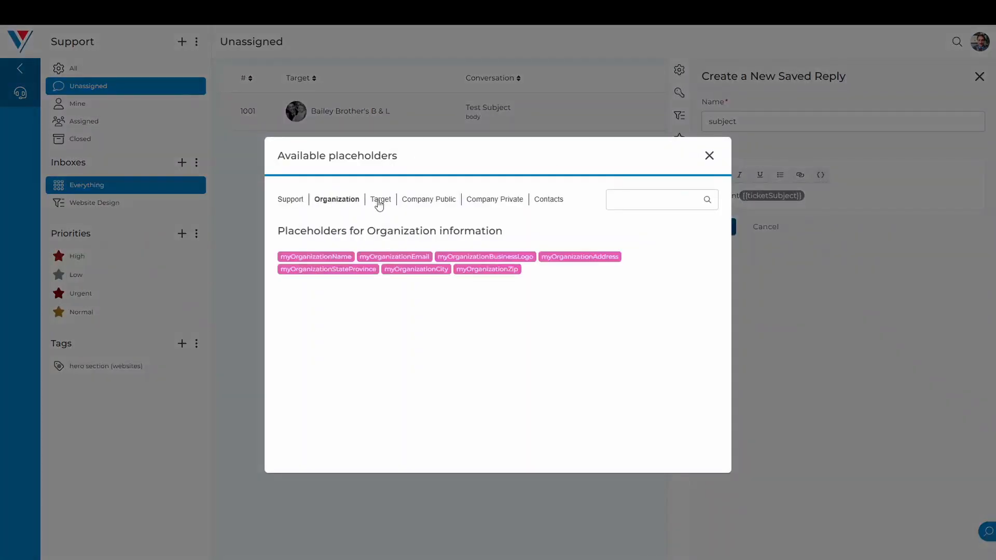
click(379, 203)
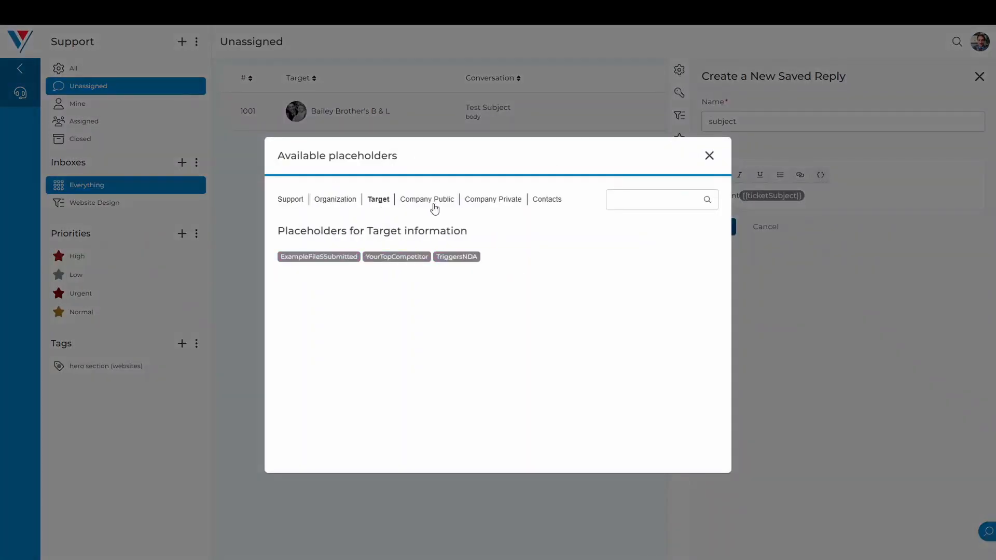
click(709, 156)
click(729, 229)
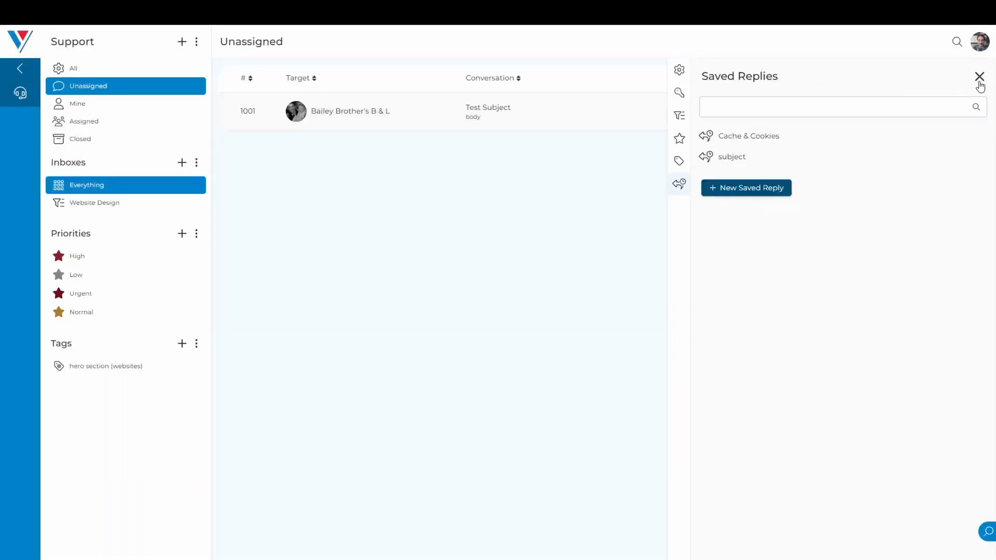
click(979, 77)
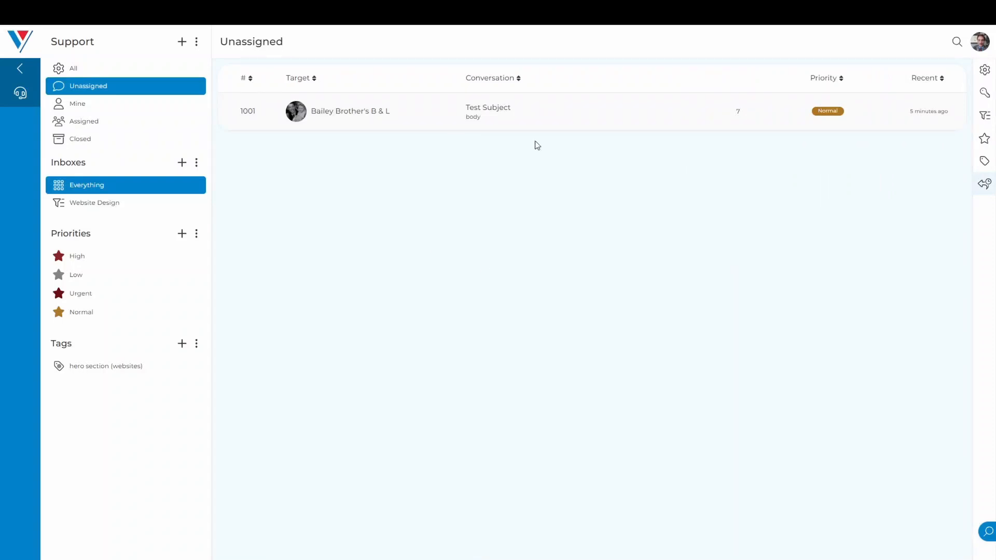
Reply to the Test Subject ticket with the "Cache & Cookies" saved reply, keeping it assigned to Anyone with Normal priority and Active status
click(424, 122)
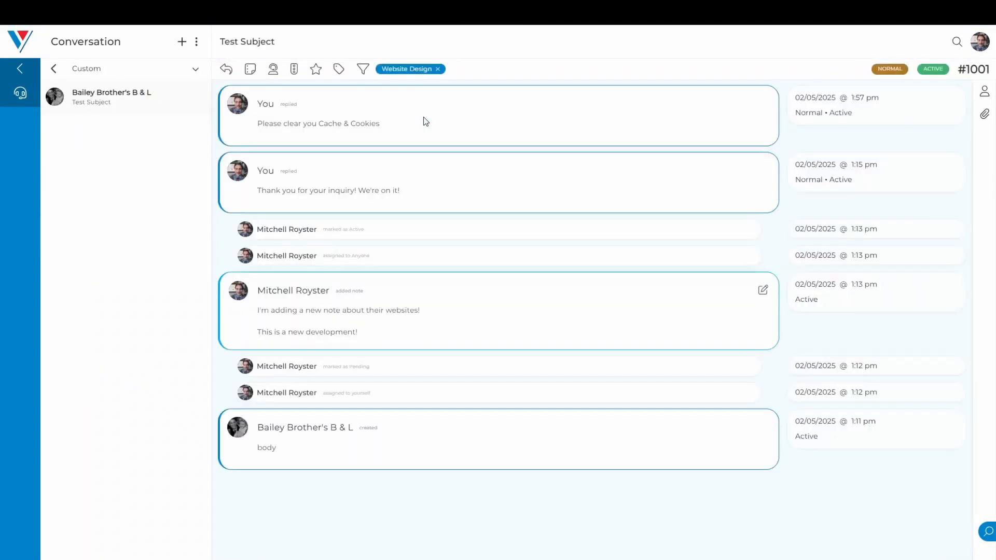
click(227, 71)
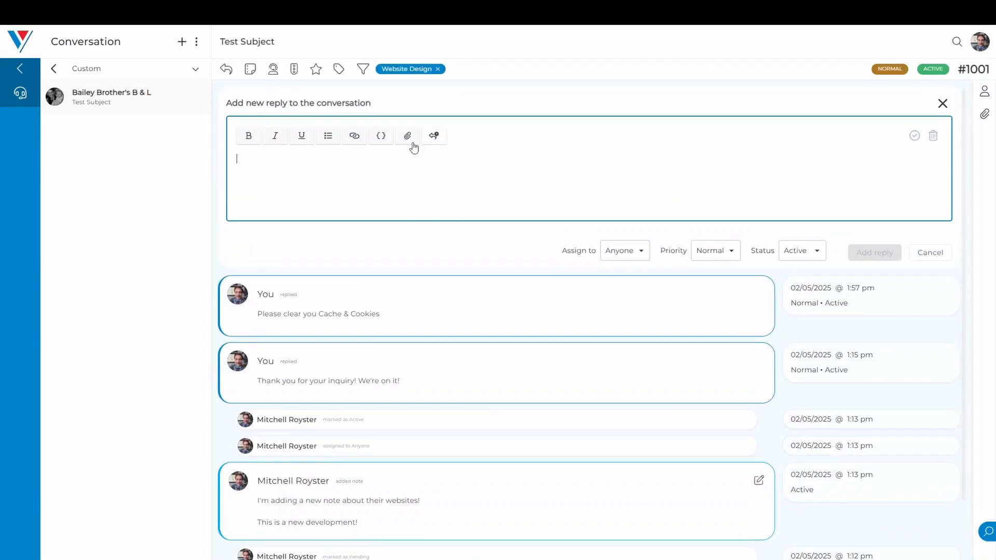
click(437, 139)
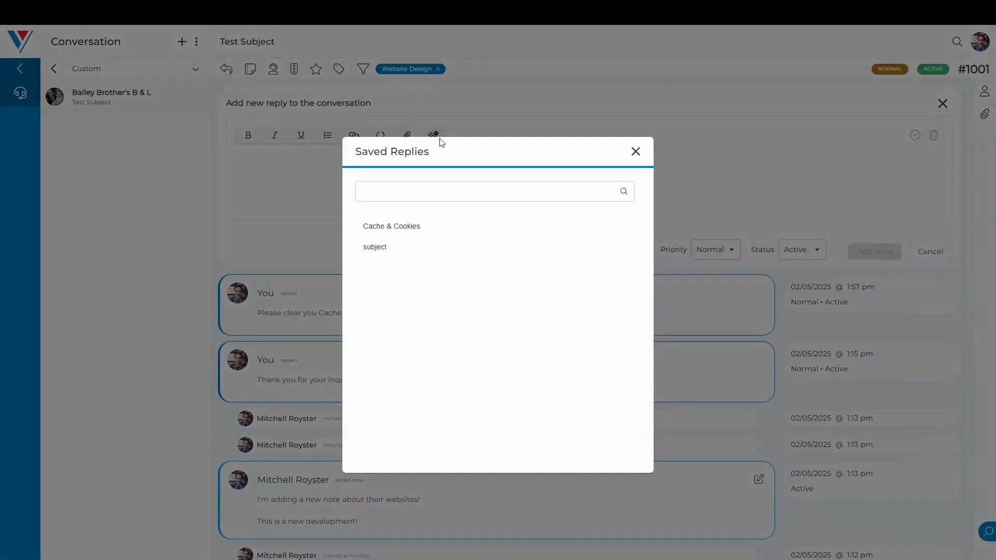
click(397, 229)
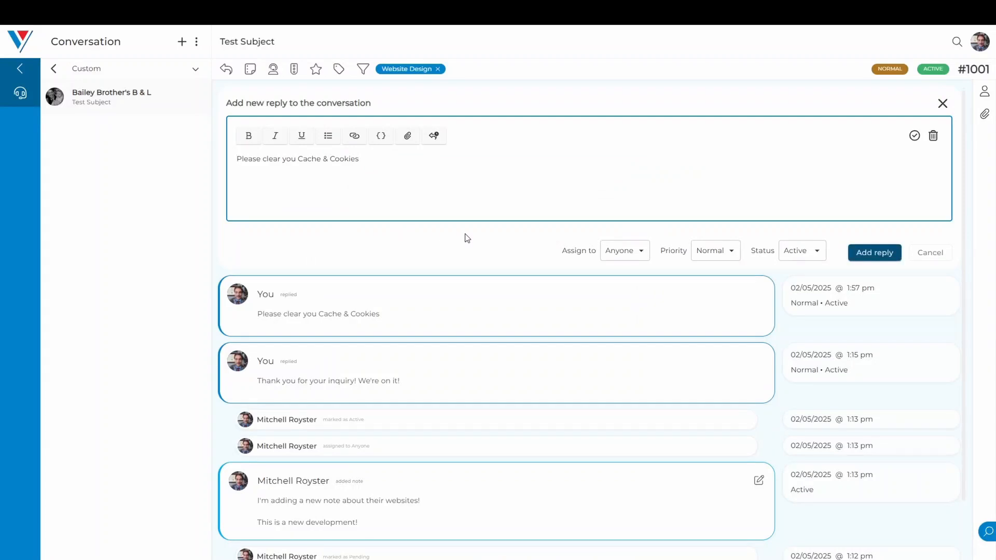
click(643, 252)
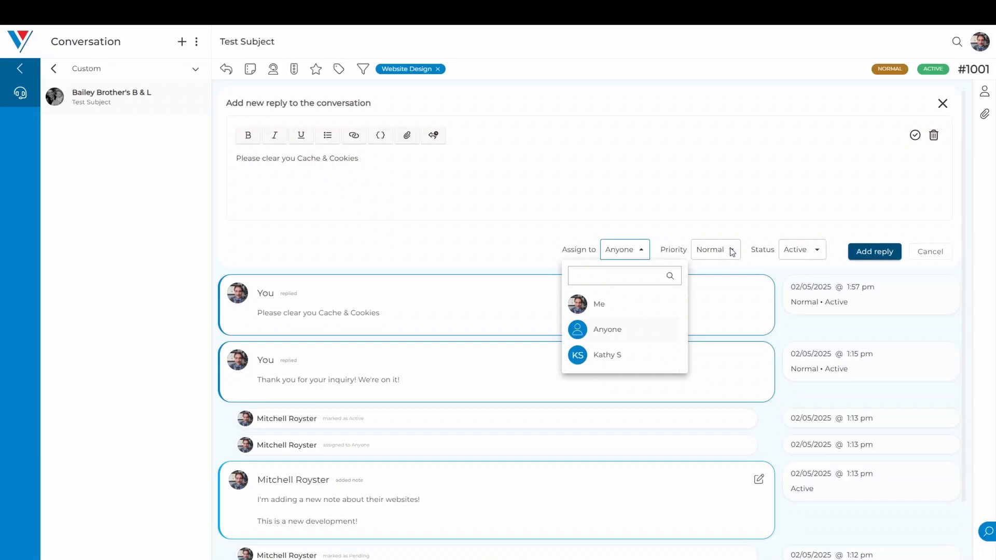
click(870, 259)
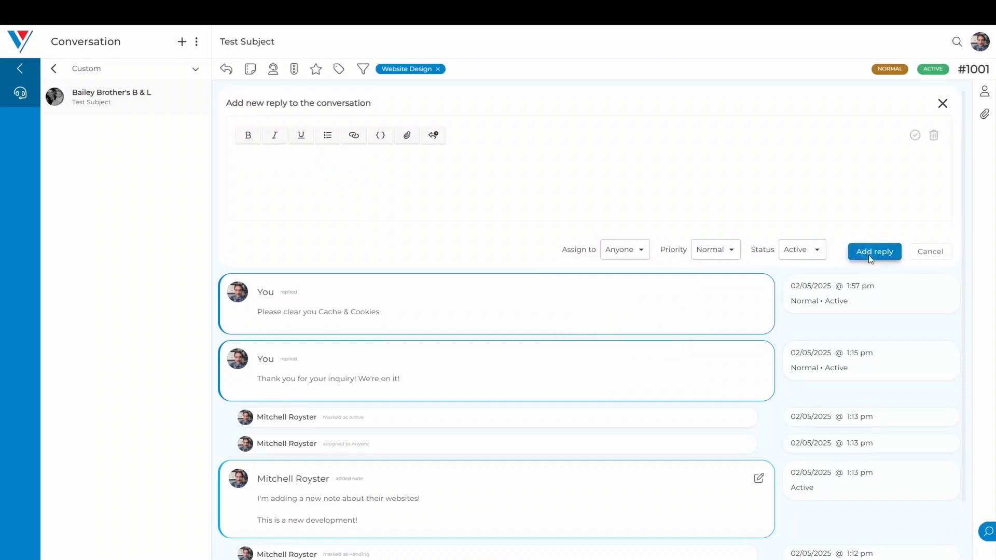